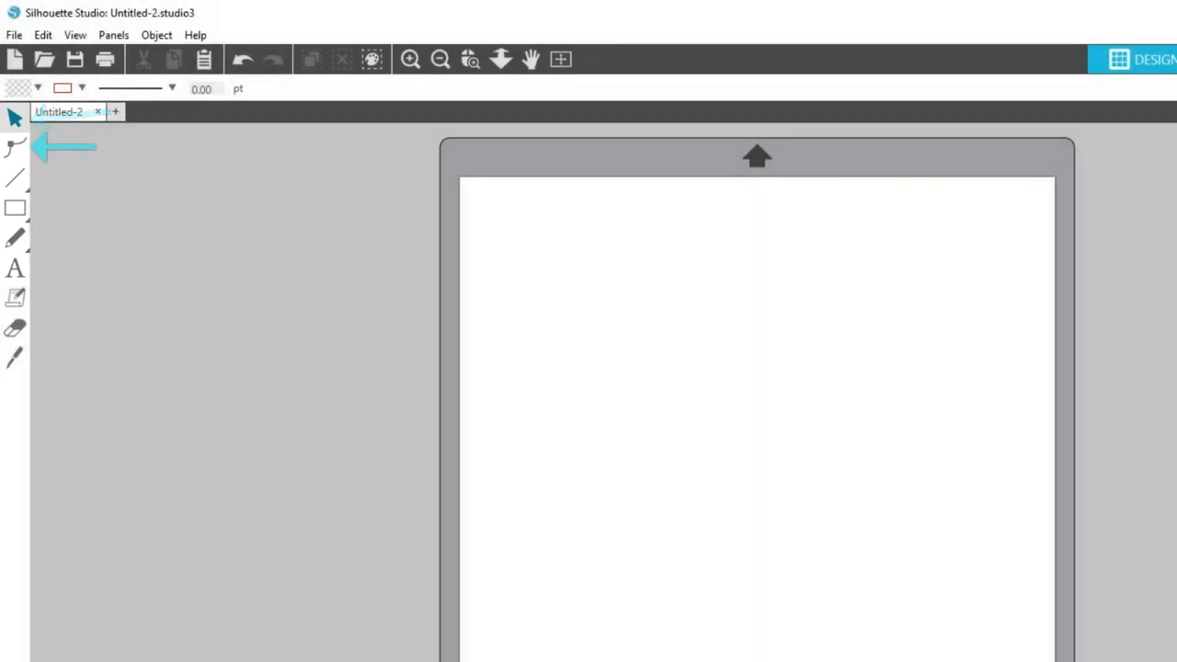
- Zoom in on the upper part of the page and shift it beside the drawing tools
click(499, 58)
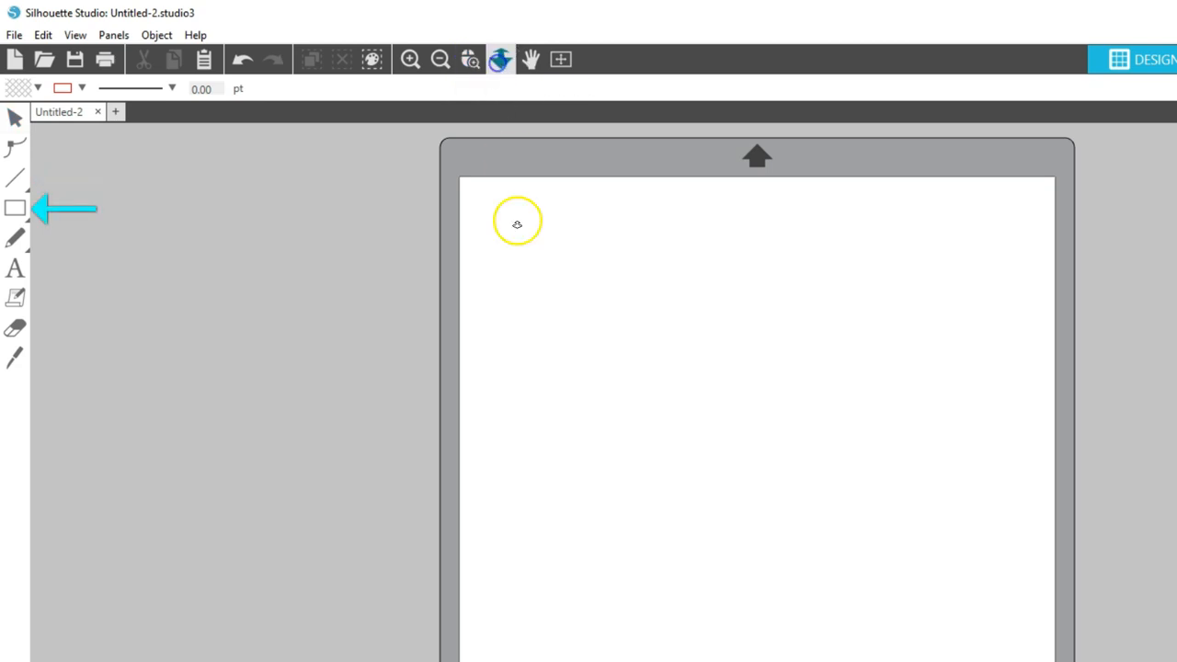
drag(627, 628, 625, 661)
key(space)
drag(756, 411, 484, 536)
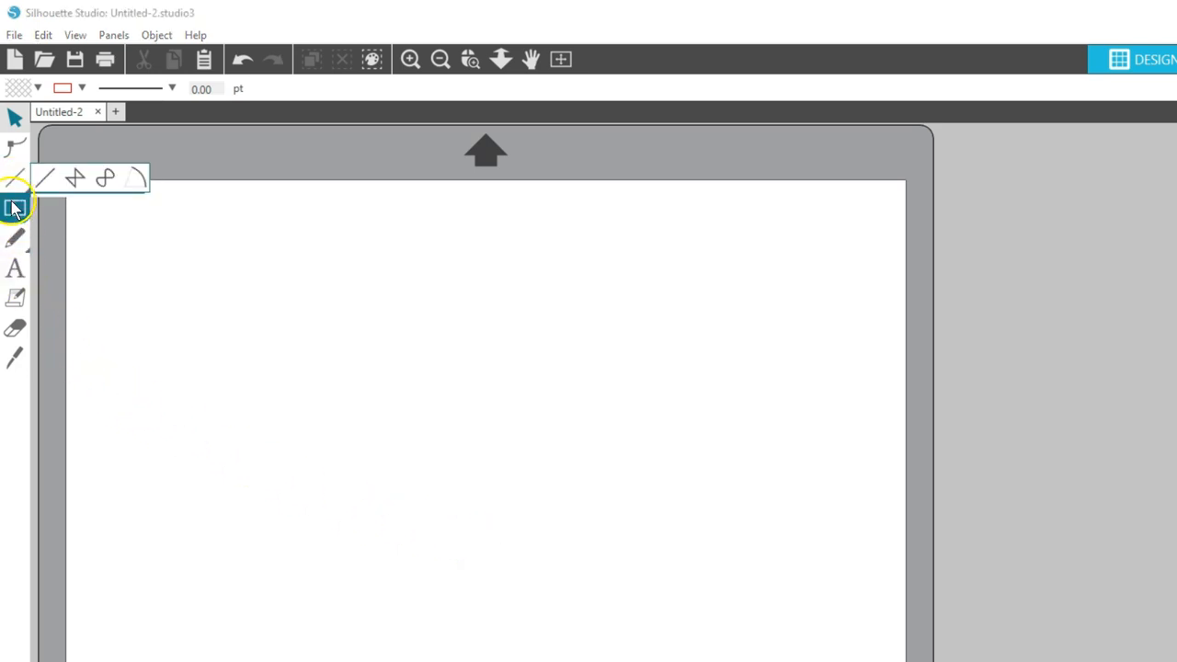
mouse_move(11, 241)
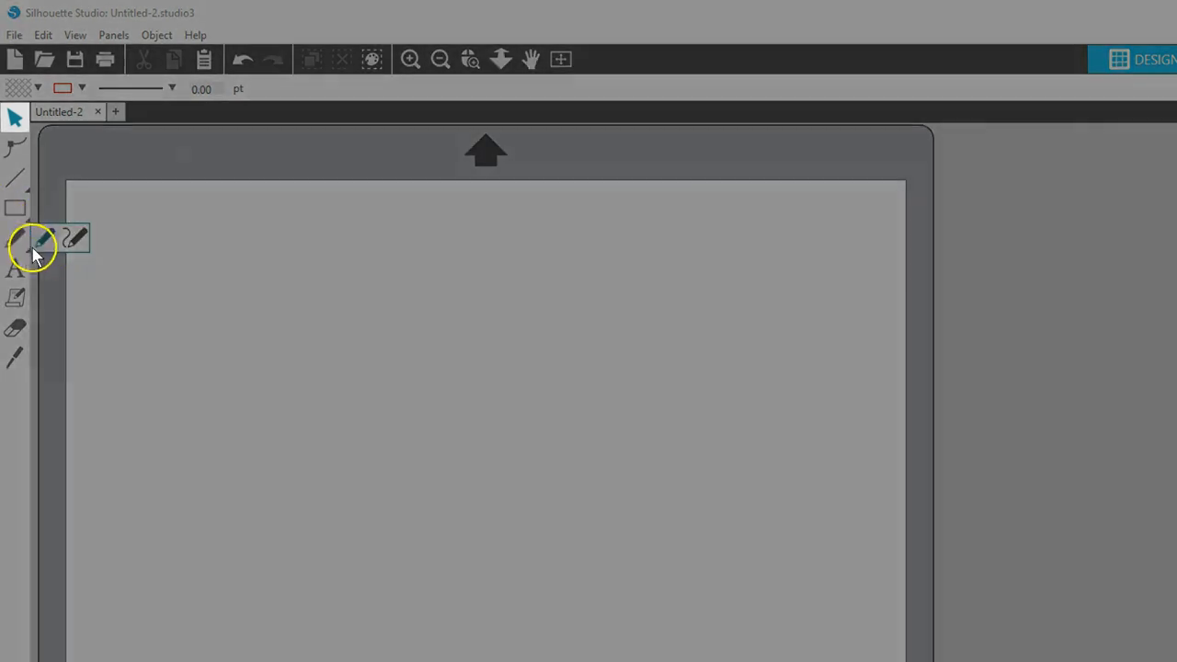
click(44, 239)
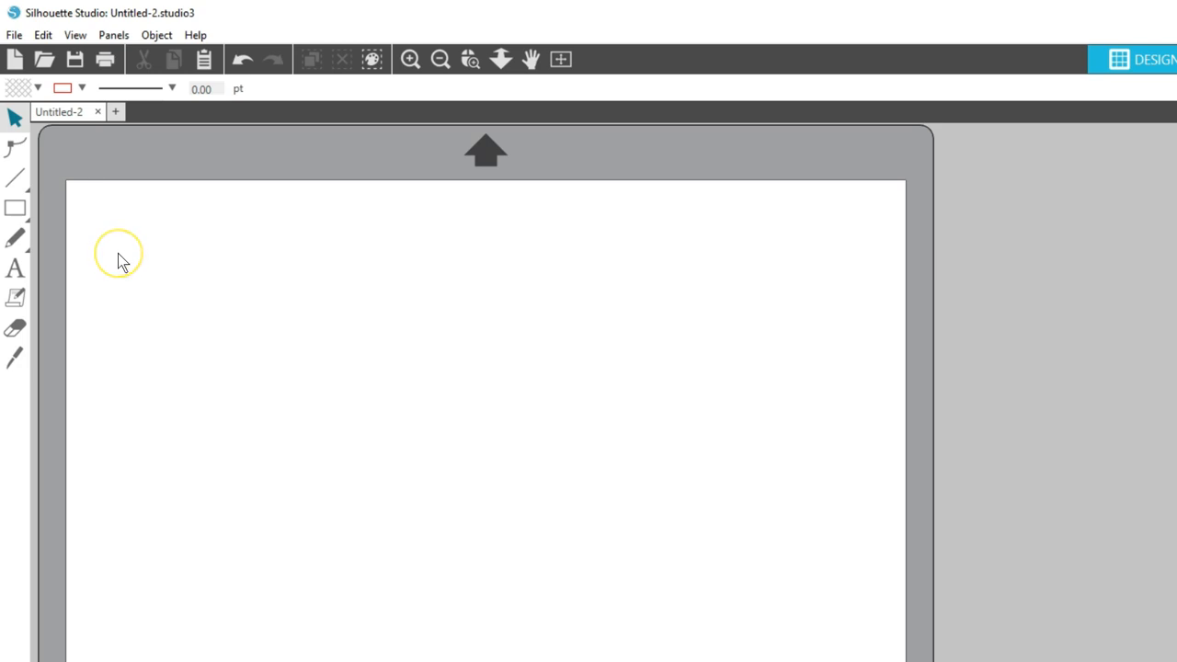
- Activate the line tool and review the Tools preferences for the action after creating a shape or drawing freehand
click(15, 177)
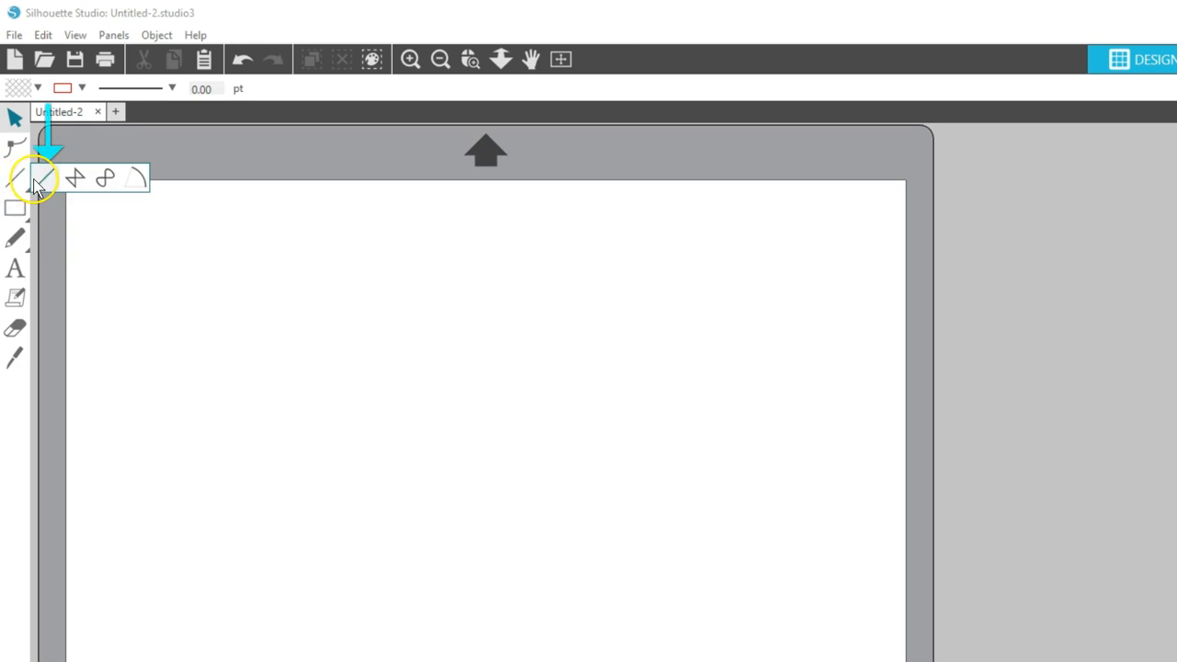
click(44, 182)
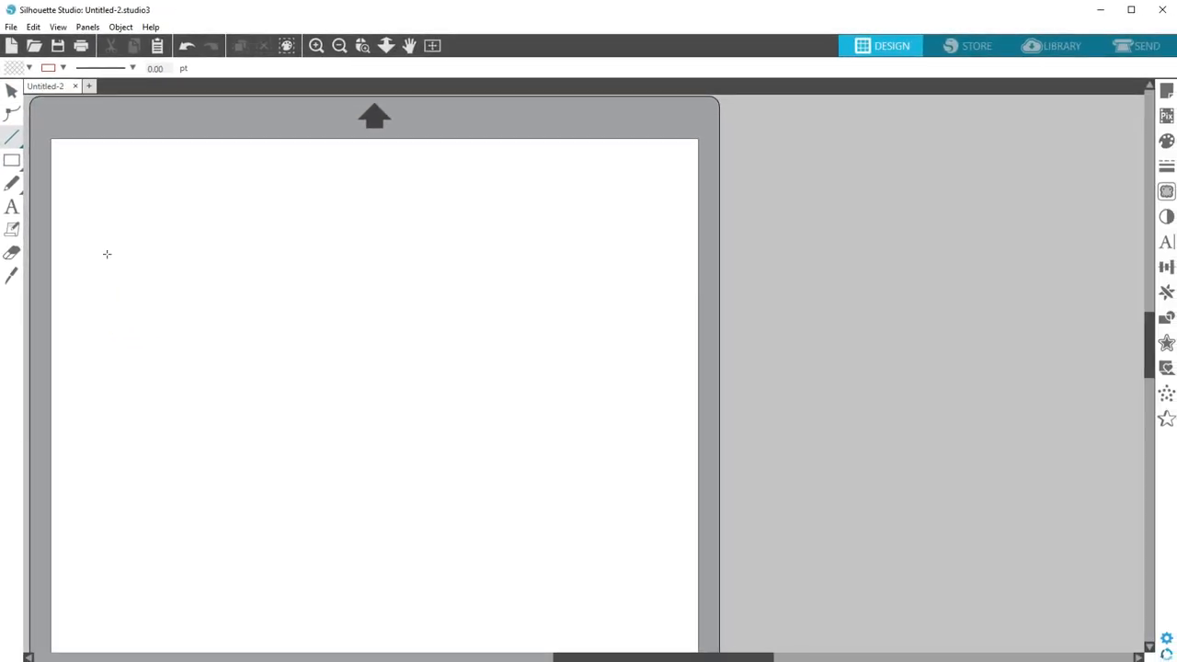
click(1166, 639)
click(641, 204)
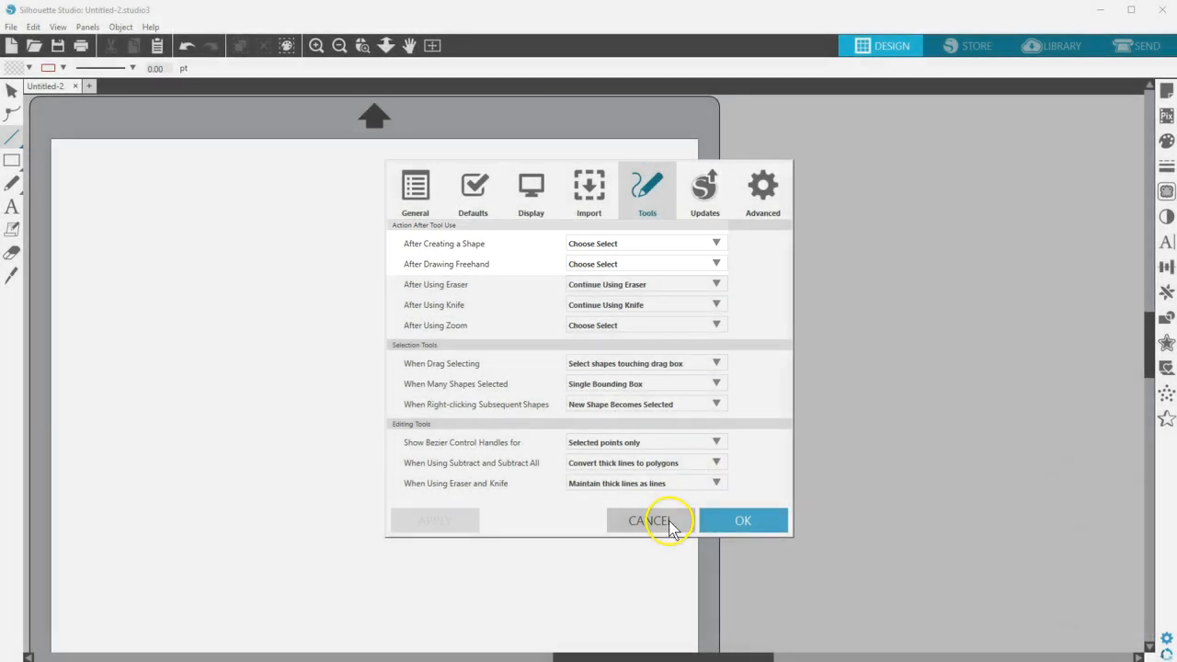
click(668, 521)
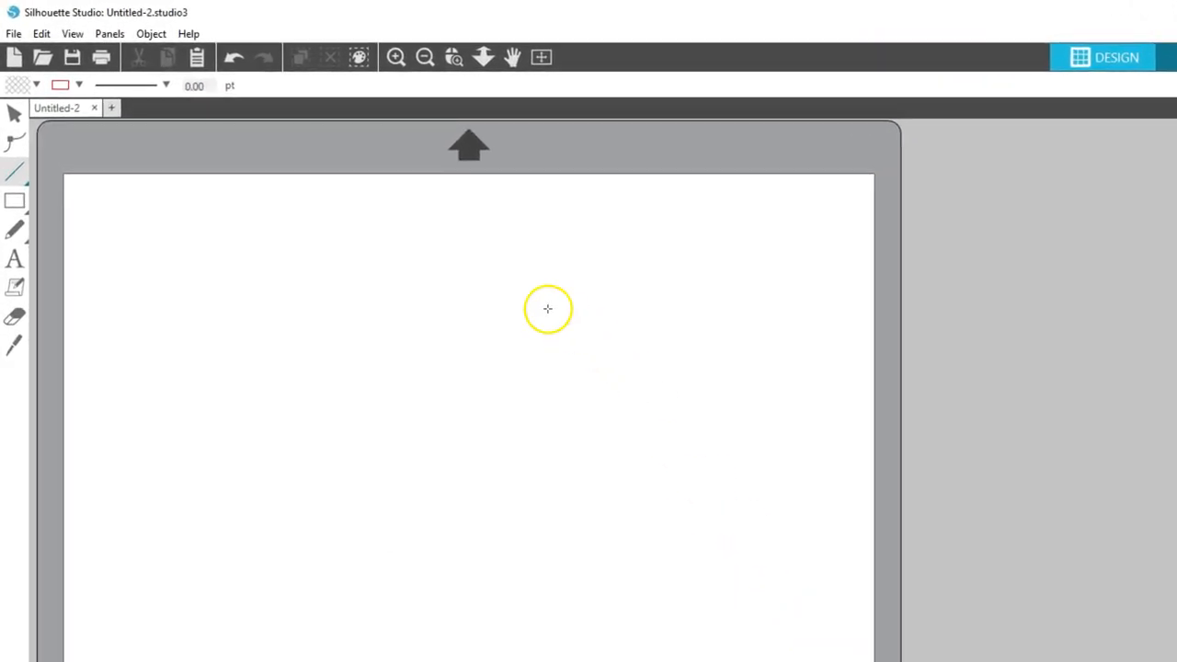
- Draw a straight 45-degree line rising to the right, about 1.93 in wide and high, in the page's upper-left area
click(178, 401)
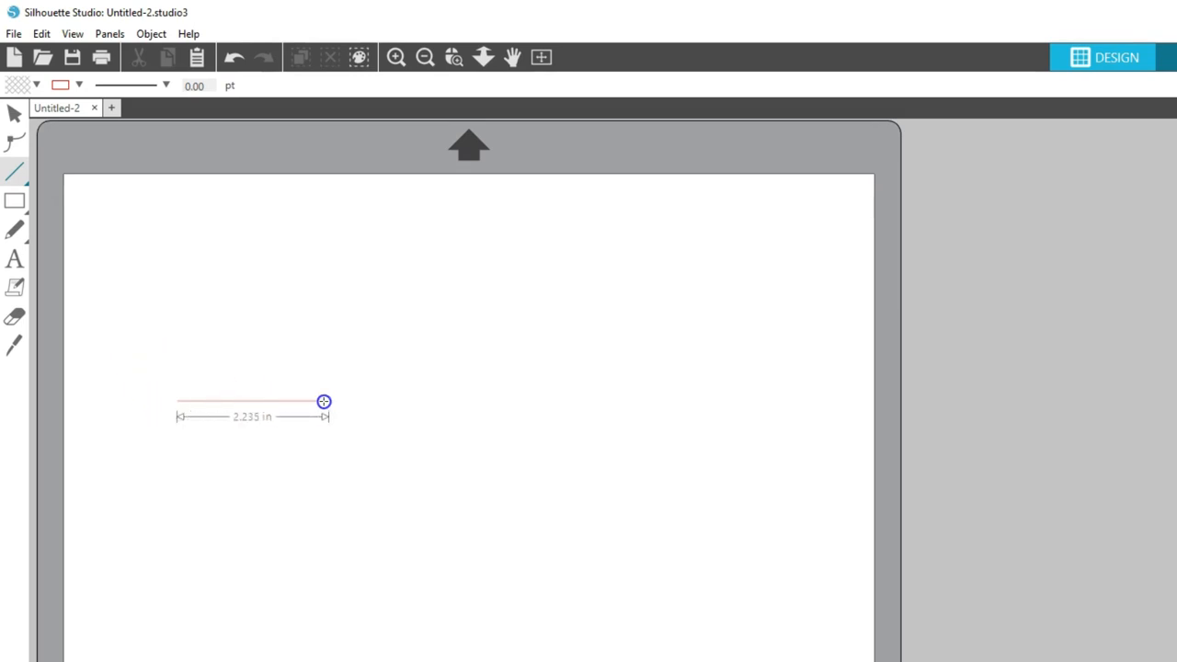
click(444, 534)
drag(444, 535, 286, 250)
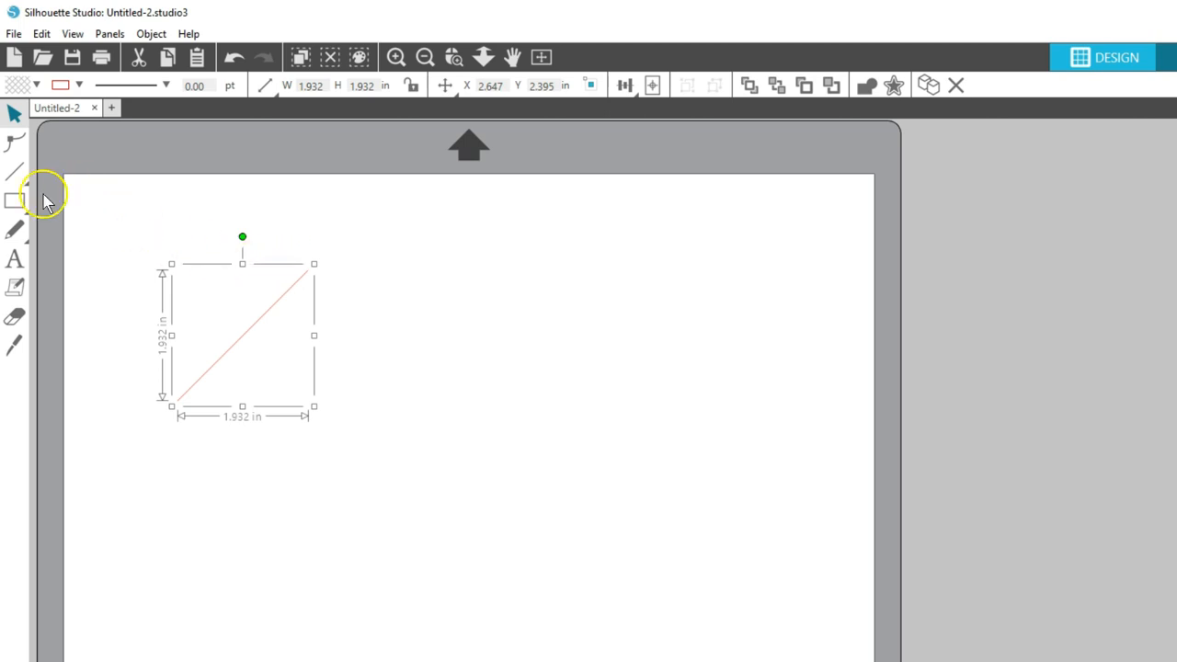
- Draw a closed six-cornered polygon with a V-shaped notch at its base, about 4.32 by 4.24 in, beside the line
mouse_move(19, 184)
click(71, 171)
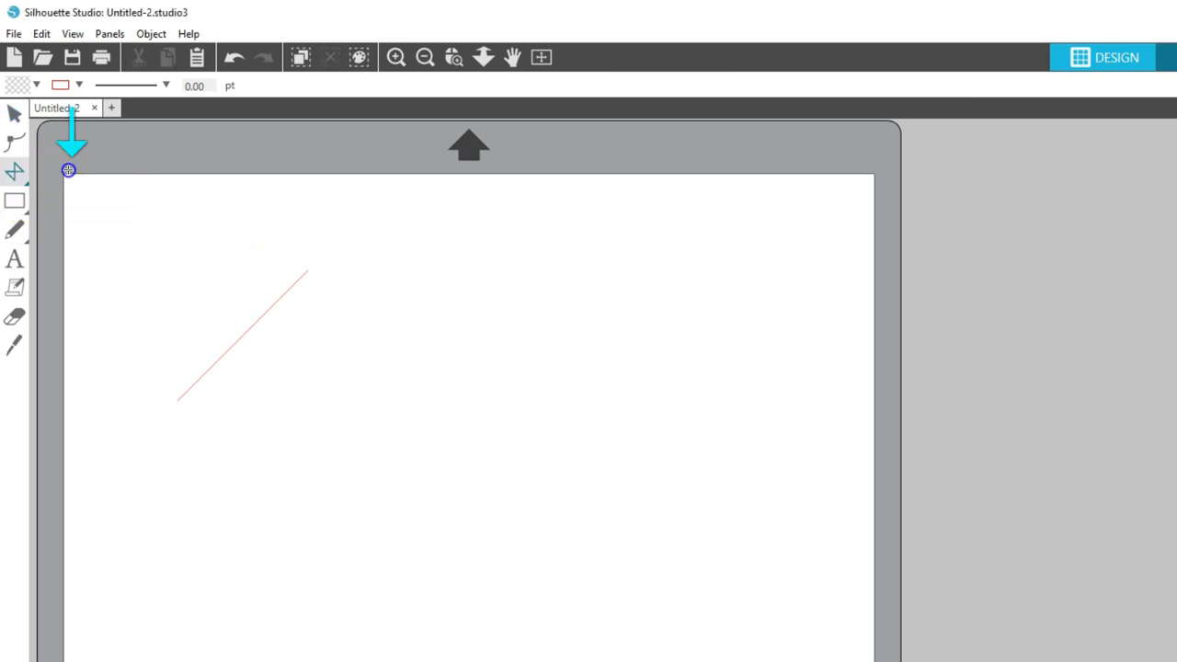
click(362, 302)
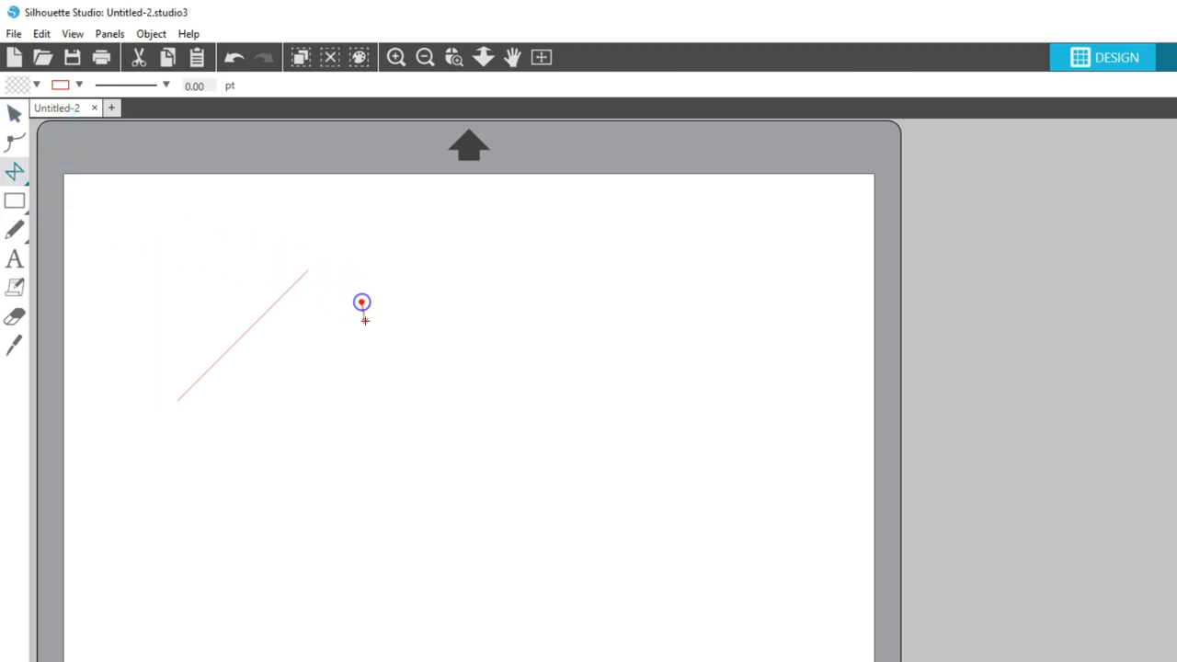
click(410, 478)
click(477, 386)
click(552, 499)
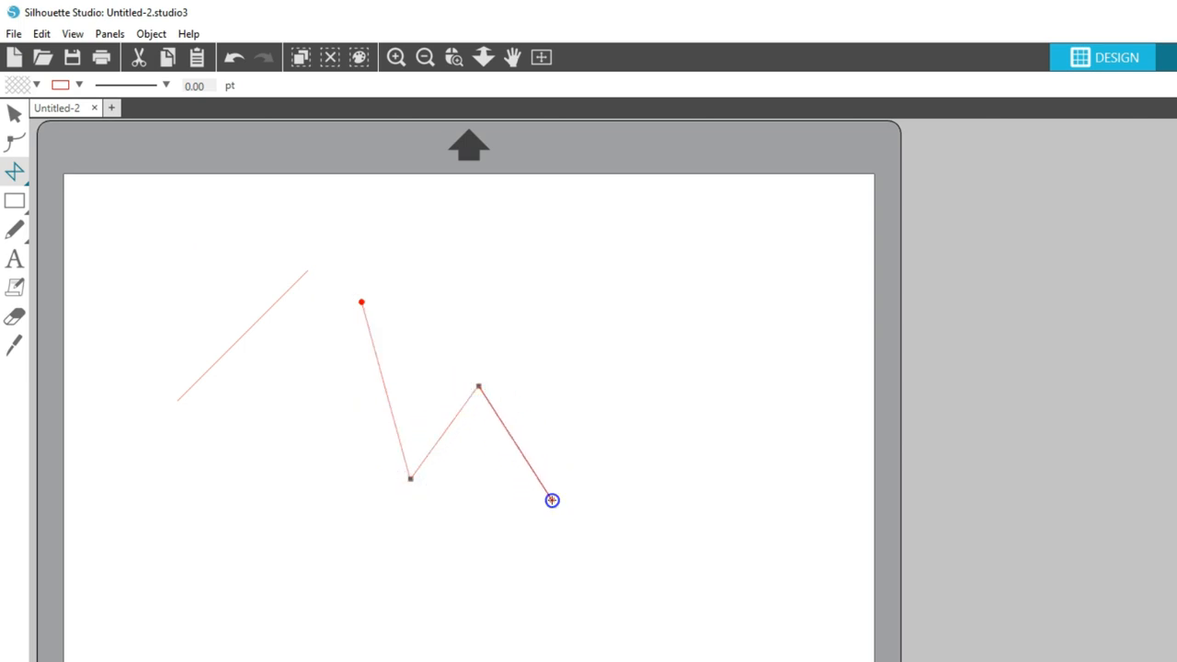
click(652, 284)
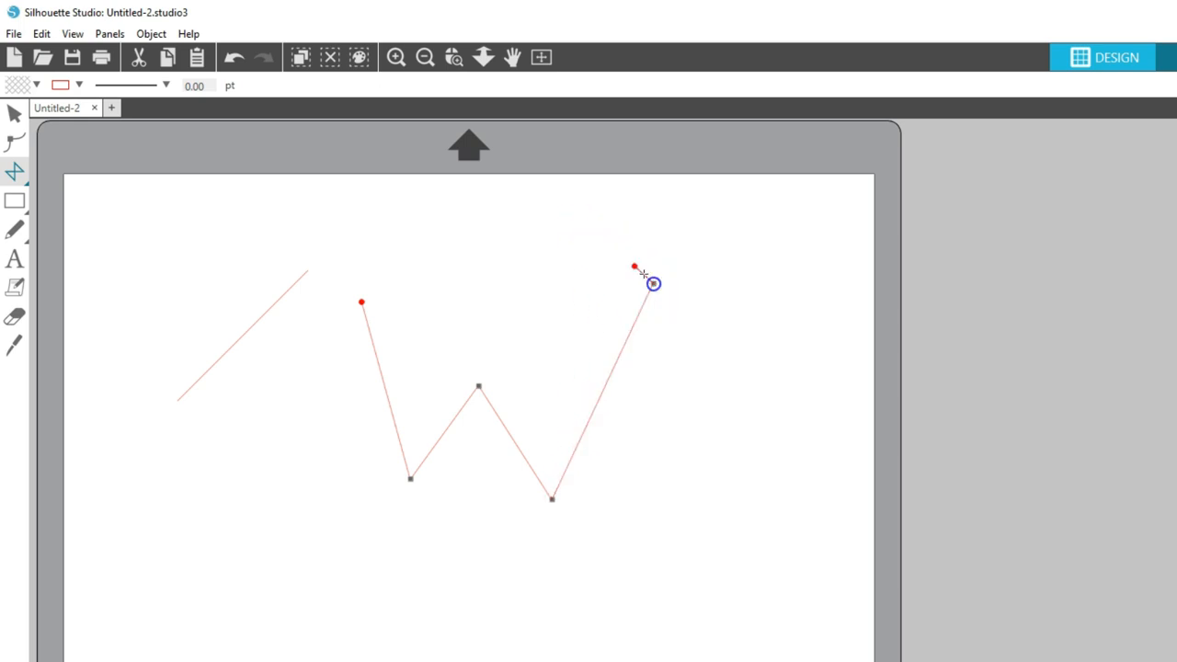
click(541, 213)
click(361, 302)
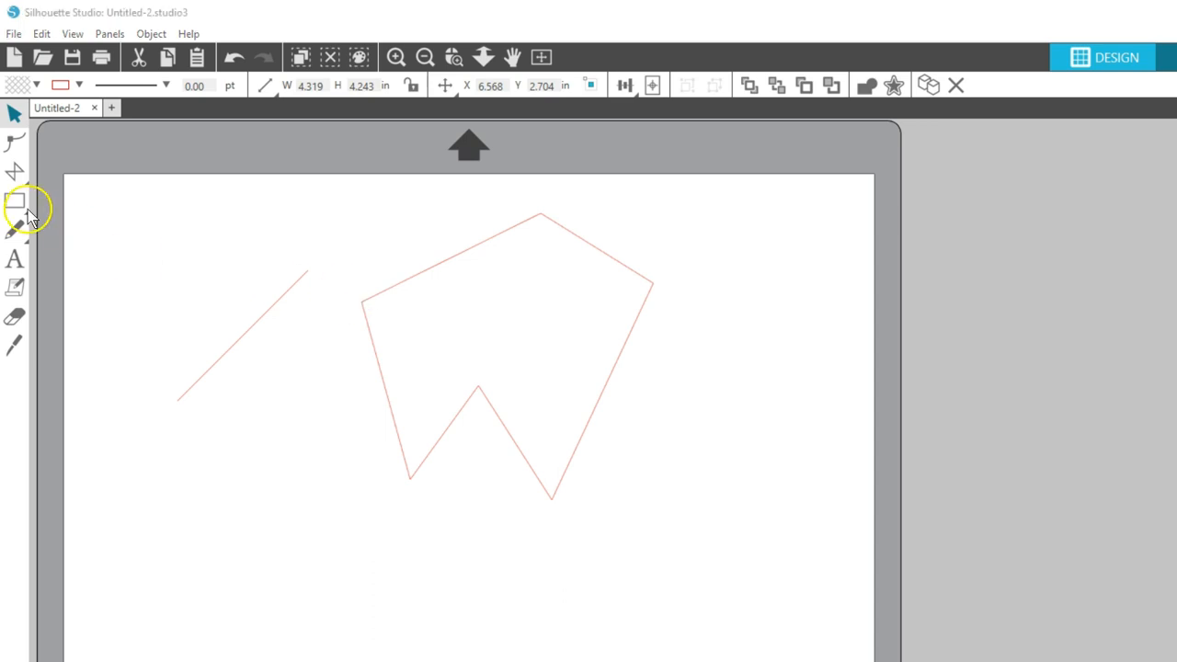
- Draw an open four-segment zigzag with the polygon tool below the line, about 2.93 by 1.65 in
click(74, 172)
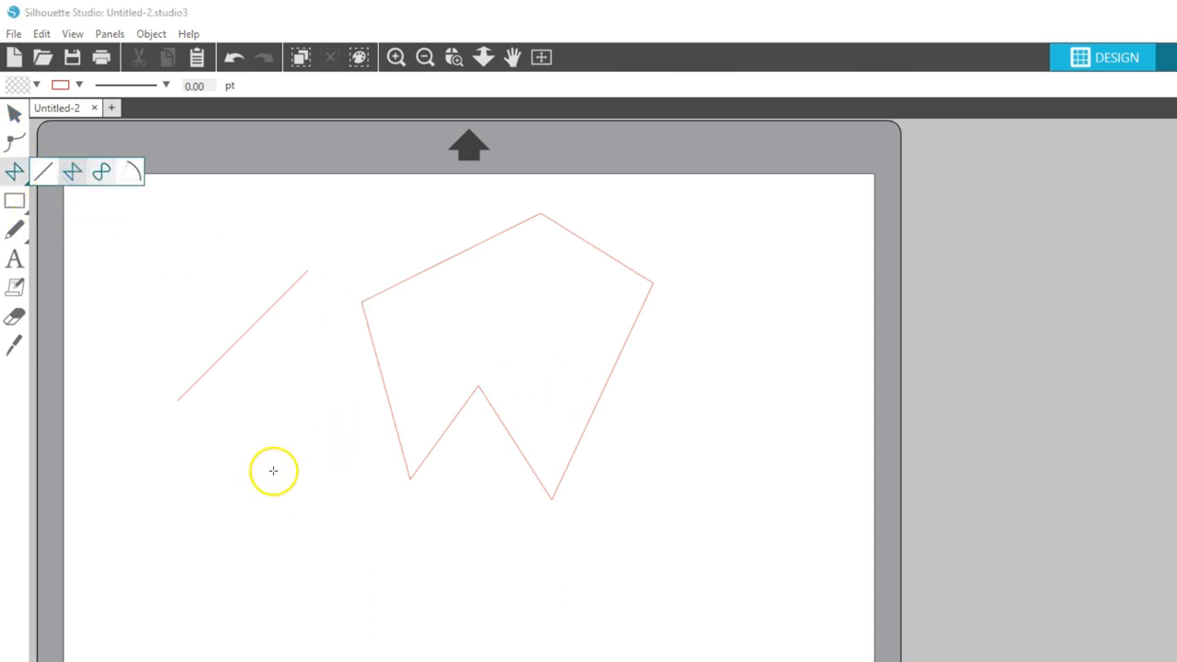
click(225, 478)
click(295, 580)
click(334, 521)
click(393, 588)
double_click(419, 537)
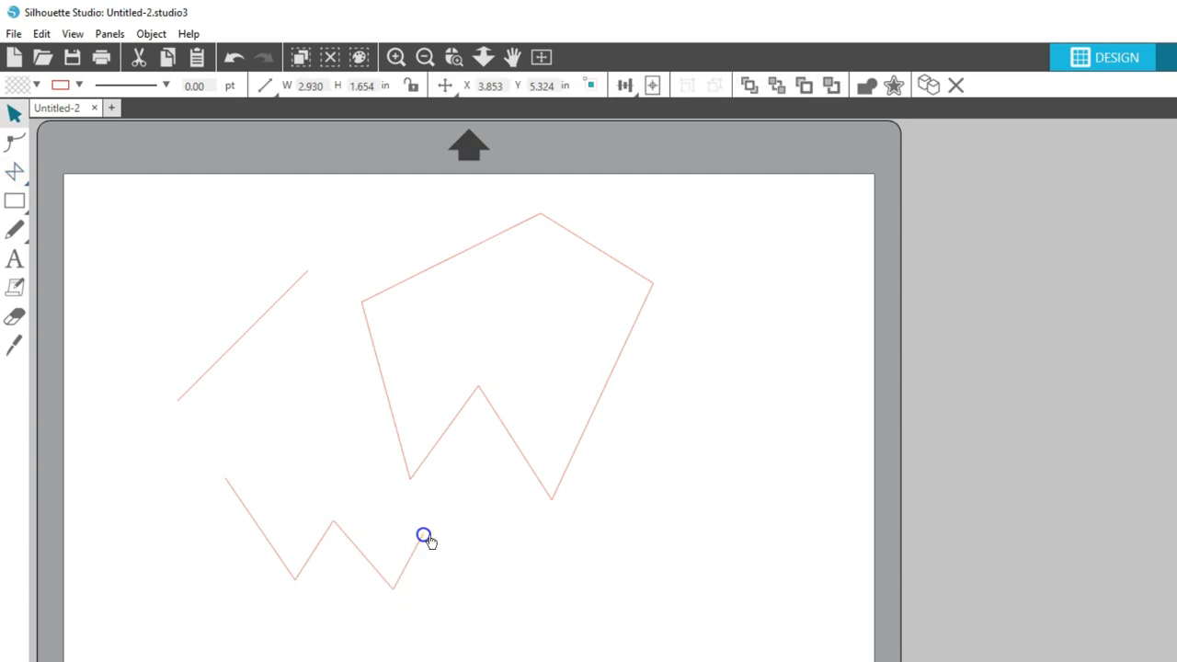
- Delete all shapes and draw a closed six-point curve shape with a notch at its base, about 5.19 by 4.36 in
drag(150, 249, 512, 538)
key(Delete)
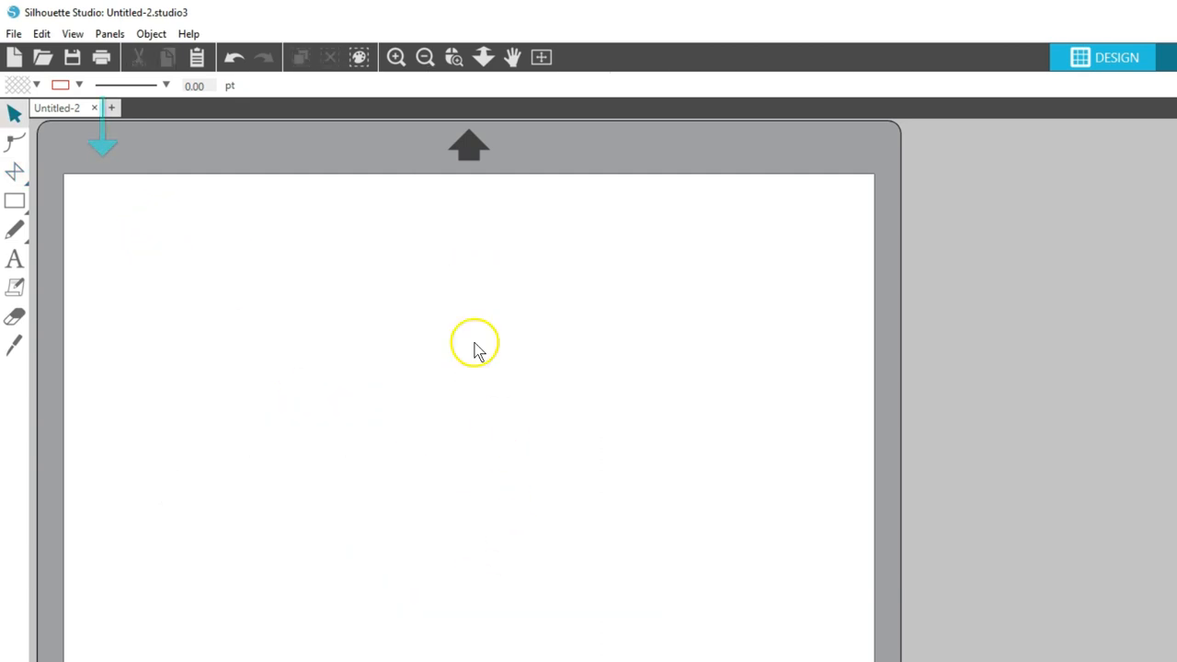
click(13, 171)
click(100, 172)
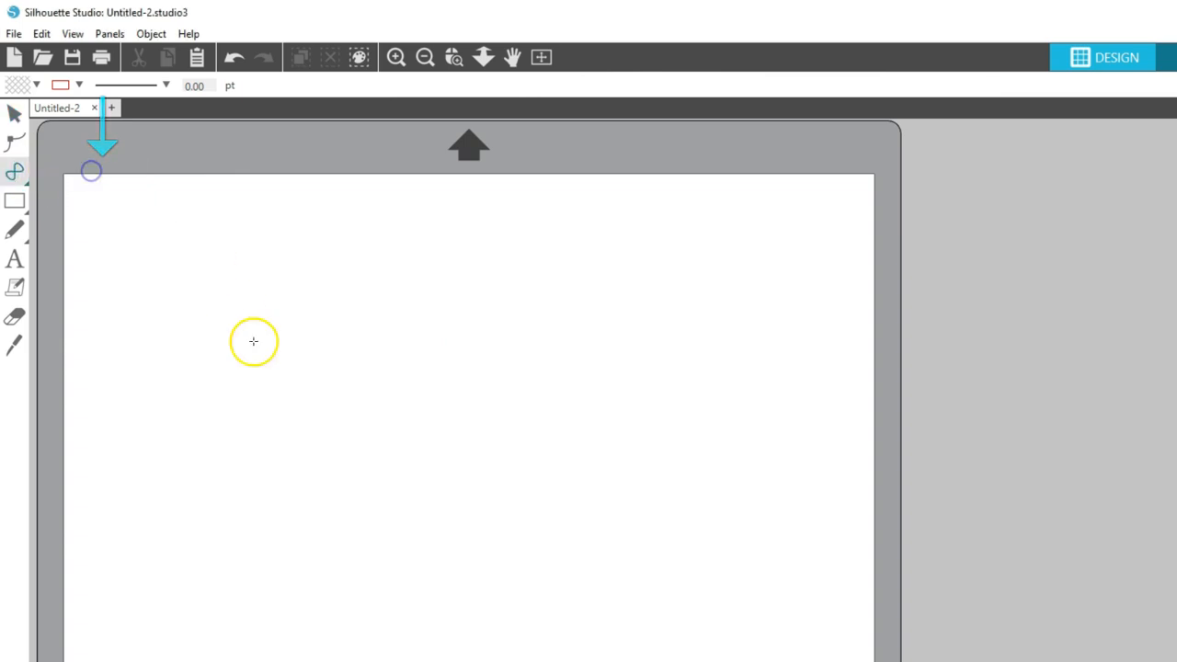
click(184, 390)
click(271, 533)
click(364, 430)
click(453, 520)
click(531, 377)
click(370, 239)
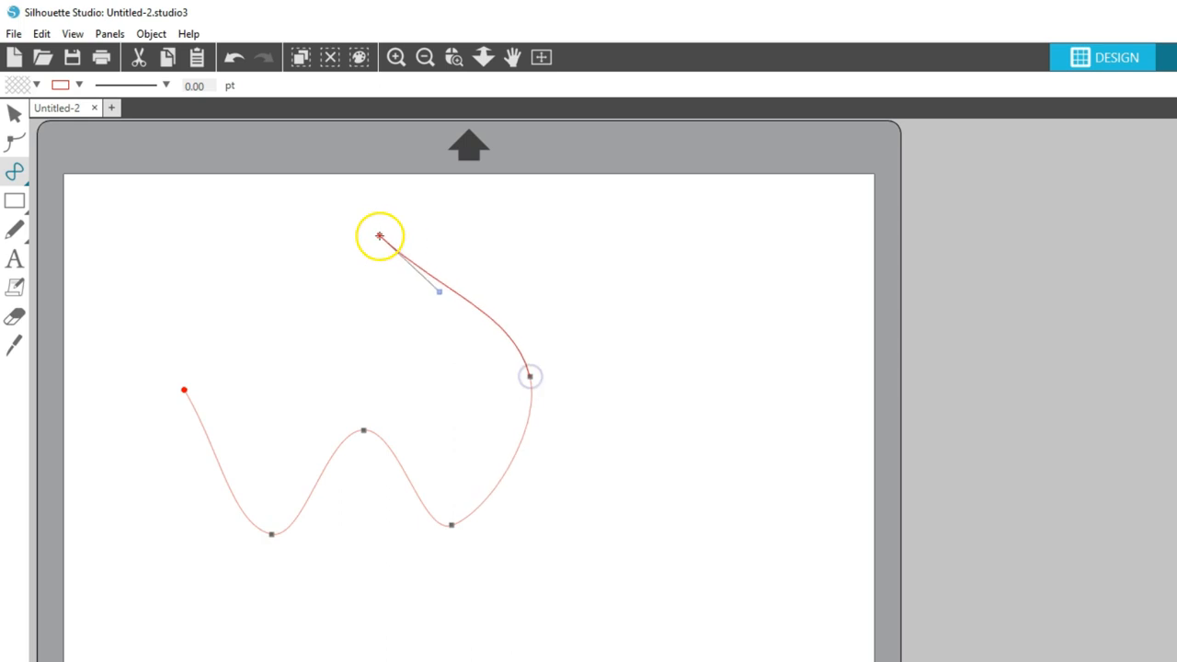
click(184, 388)
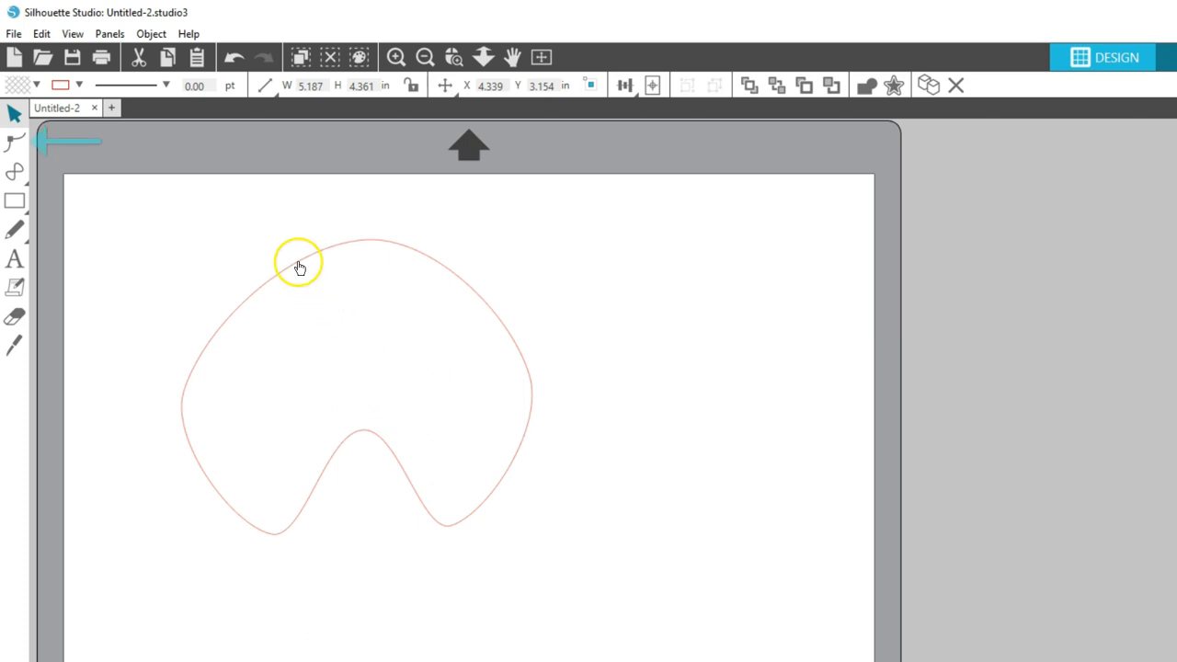
- Edit the curved shape's points, lengthening both curve handles at the top of the notch to widen it
click(14, 141)
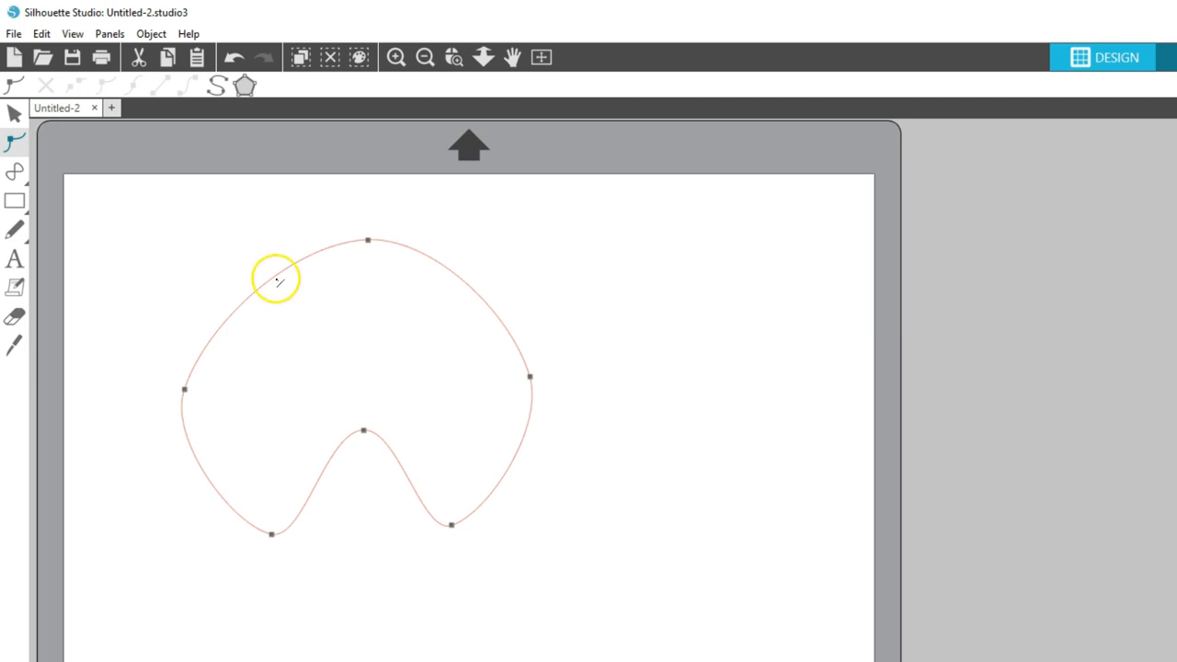
click(365, 432)
drag(395, 429, 429, 430)
drag(337, 429, 309, 430)
double_click(355, 433)
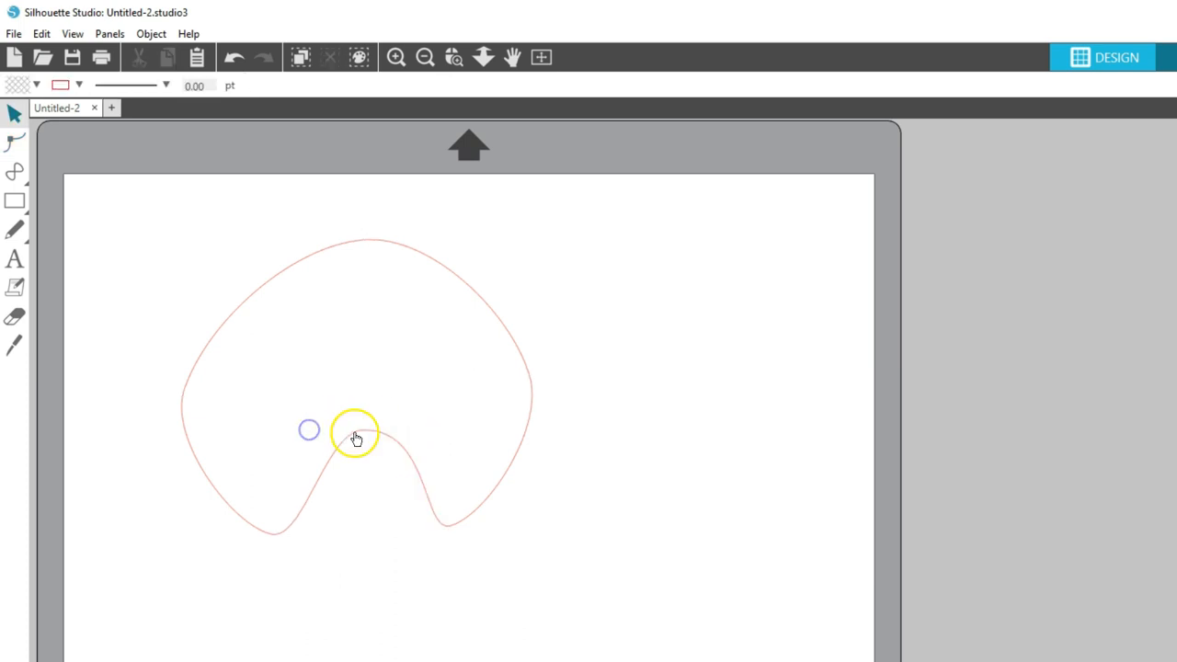
click(365, 432)
drag(326, 429, 298, 429)
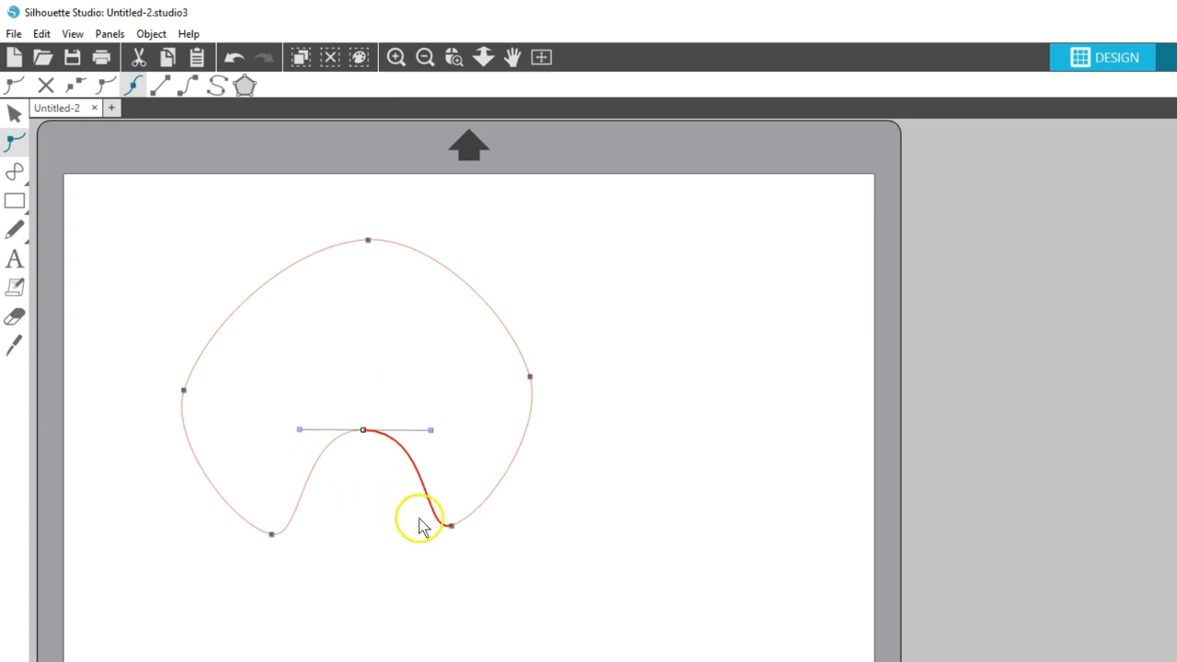
- Adjust the inner curve handles of the two lower points to round the base of the notch's sides
click(451, 525)
drag(429, 537, 411, 521)
click(271, 533)
drag(307, 544, 345, 528)
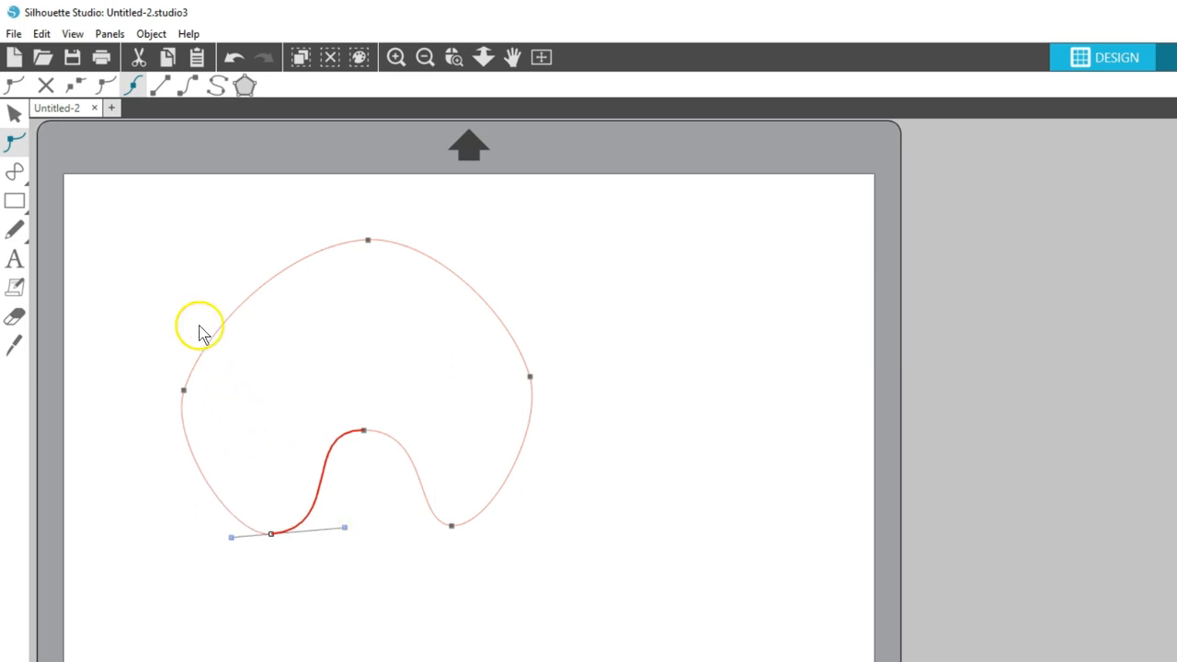
- Delete the curved shape and draw a 180° arc with a radius of about 1.88 in, bulging upward
drag(171, 263, 380, 472)
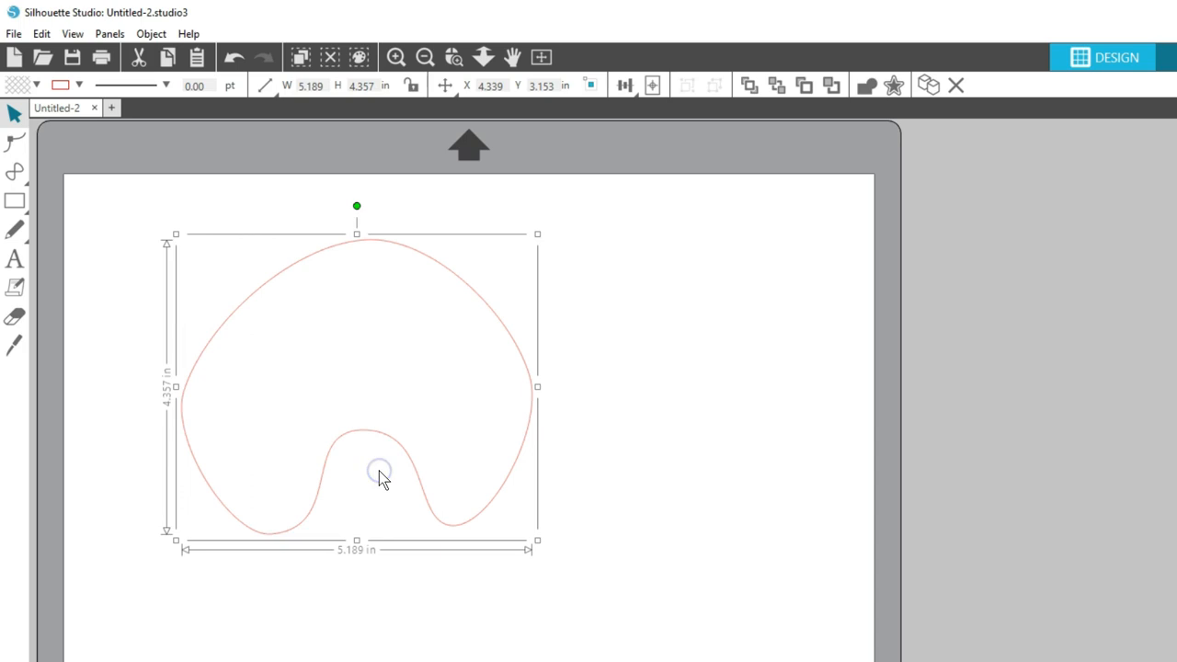
key(Delete)
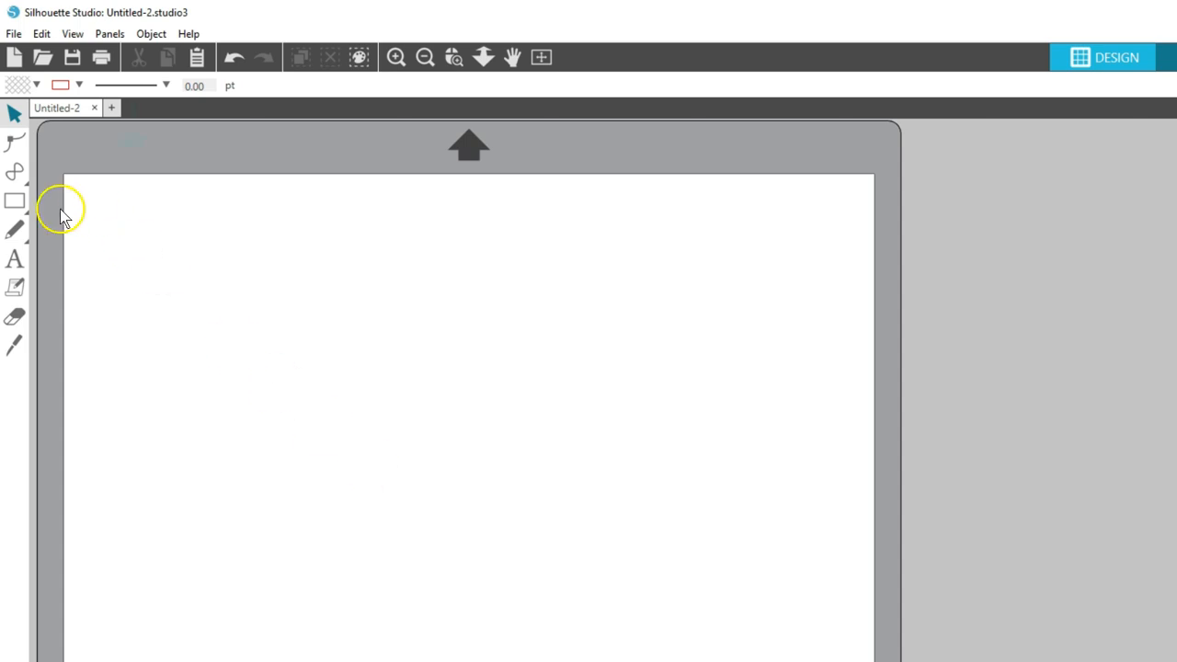
click(15, 172)
click(134, 172)
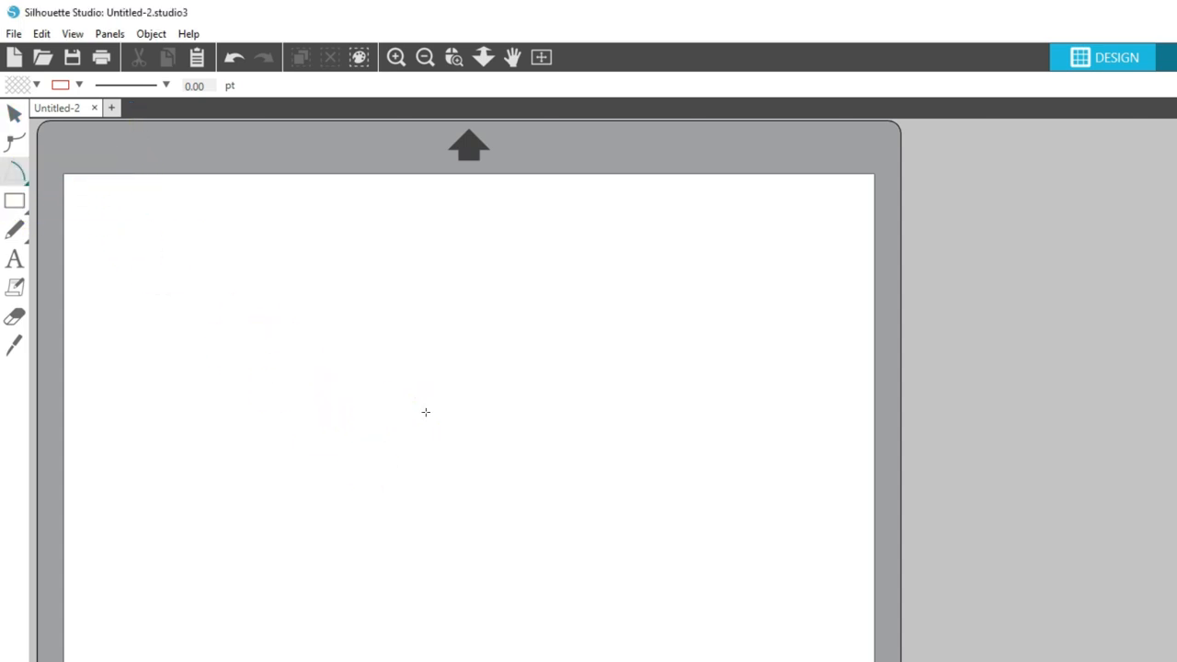
drag(425, 411, 301, 412)
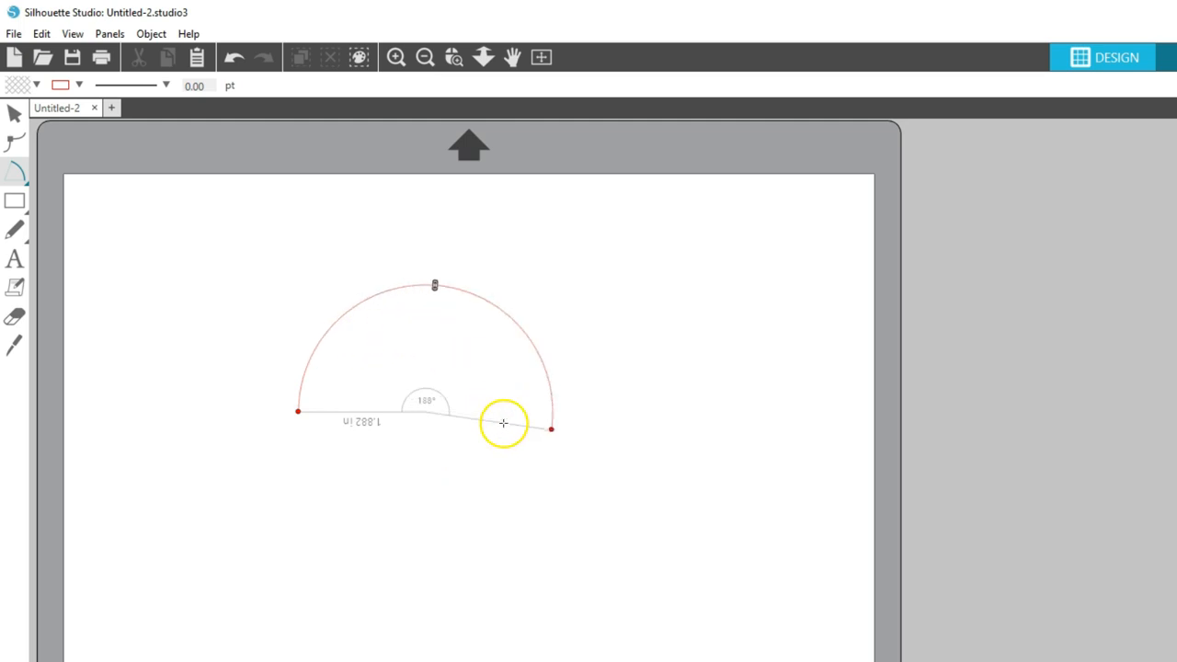
click(506, 415)
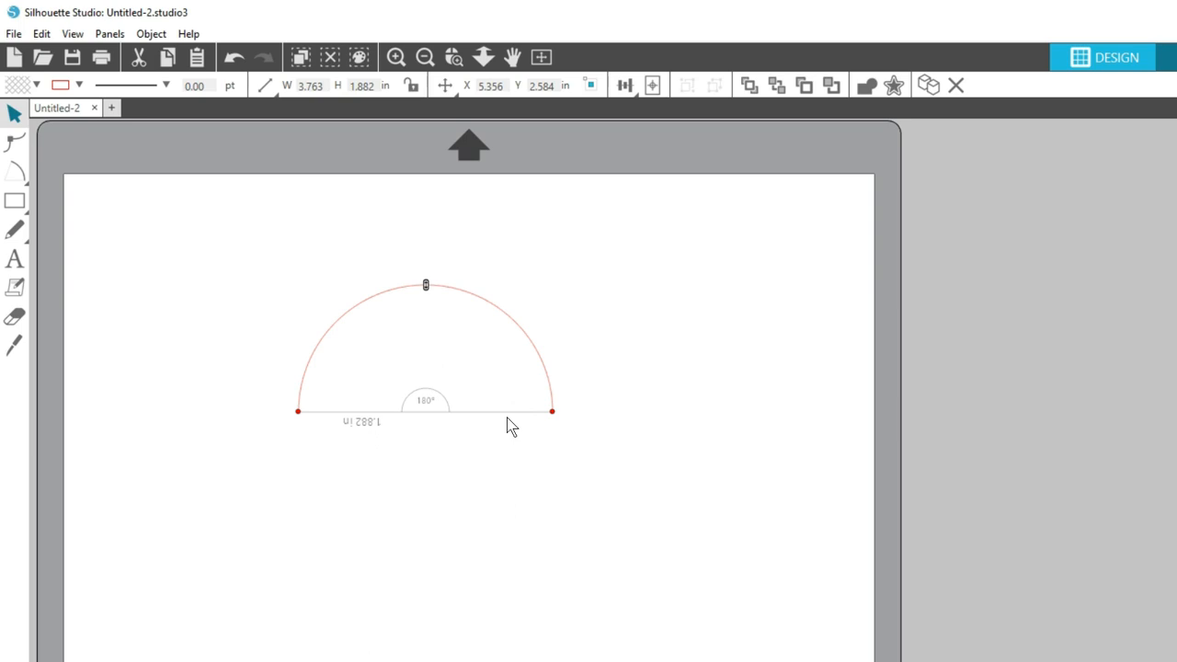
- Enlarge the arc's radius to about 2.84 in and reduce its sweep to 168°
drag(426, 284, 423, 221)
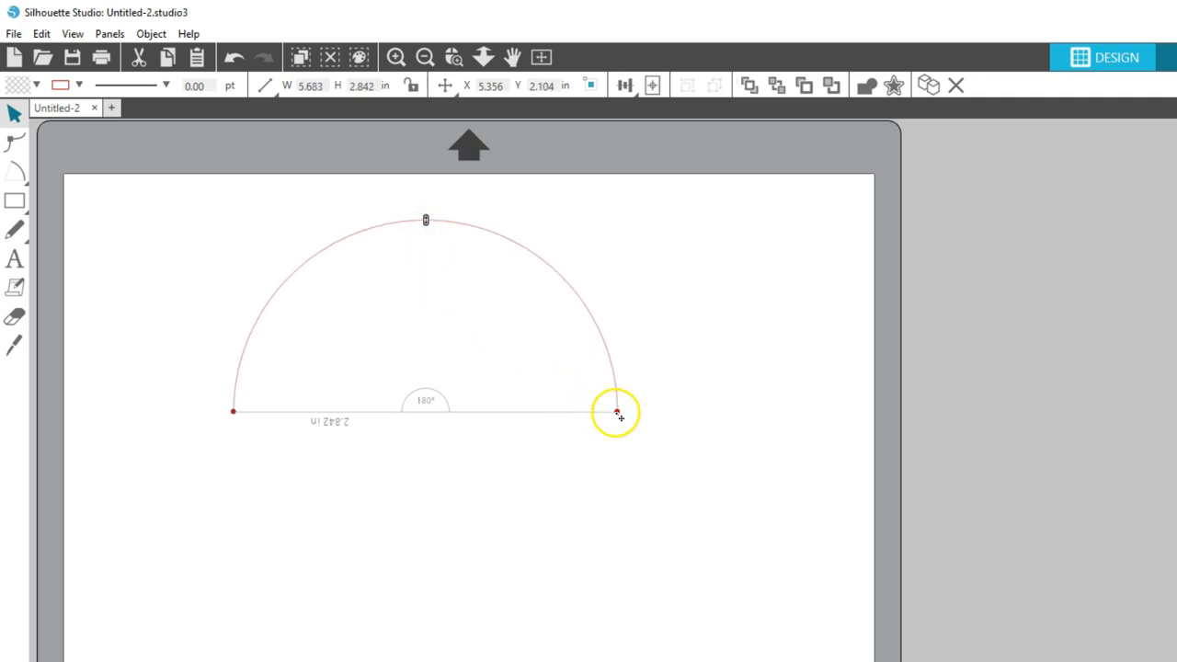
drag(617, 412, 581, 386)
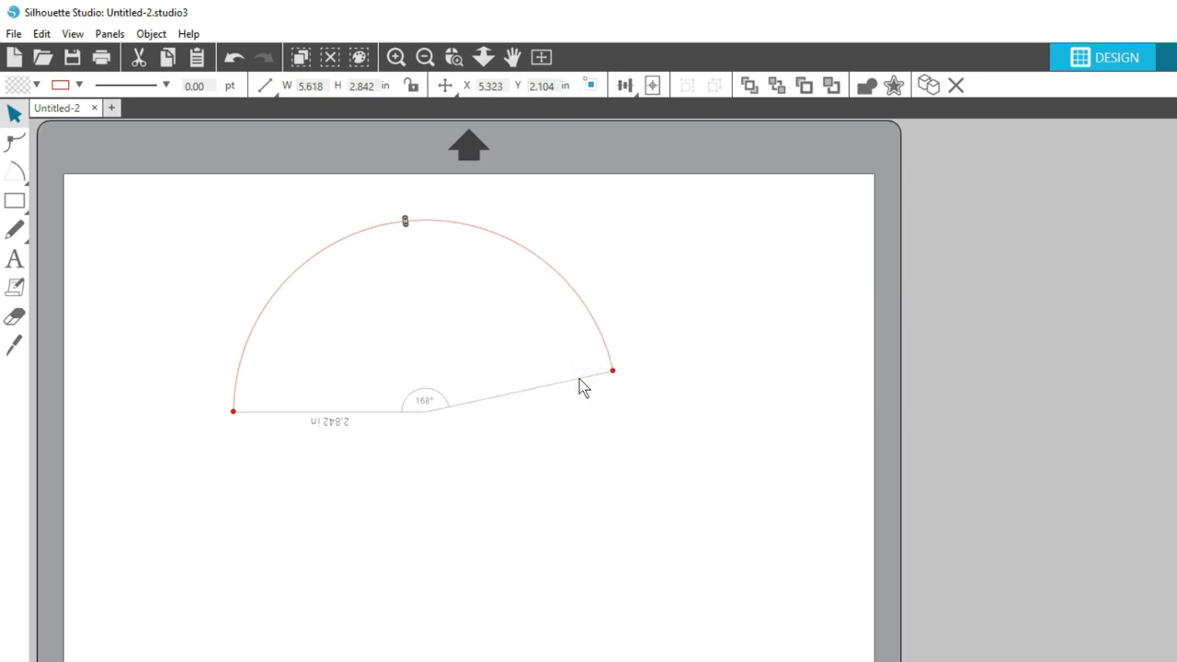
- Scale the arc down to about 4.05 by 2.05 in and rotate it roughly 70° clockwise
click(567, 289)
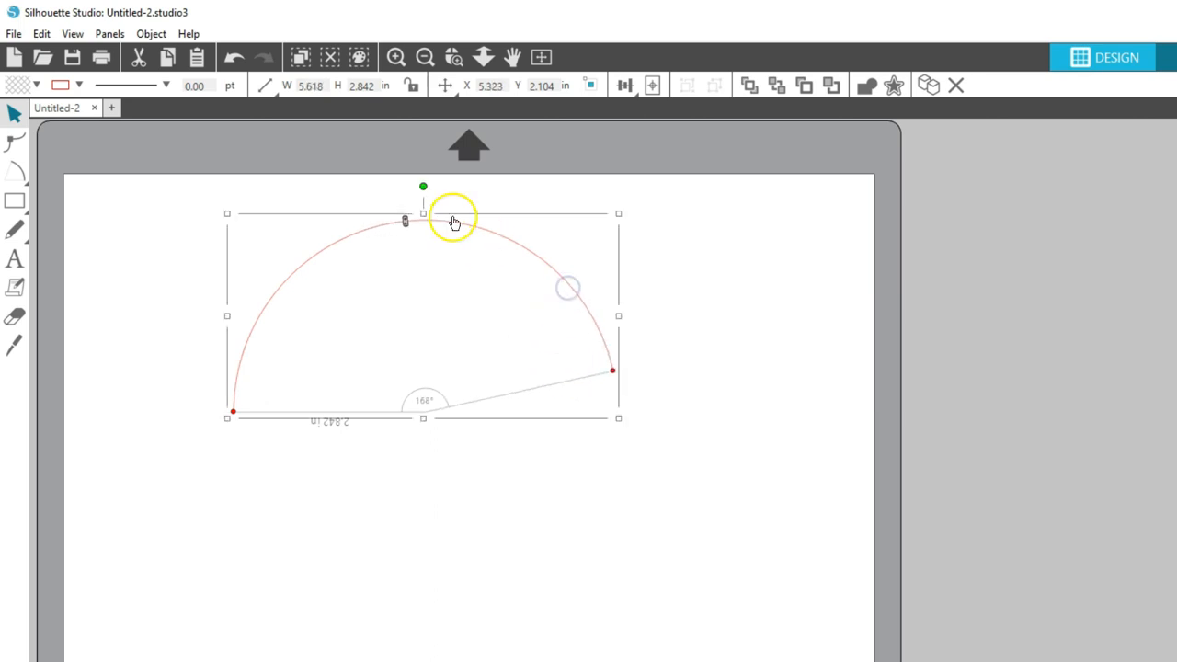
drag(616, 214, 515, 270)
drag(370, 237, 457, 322)
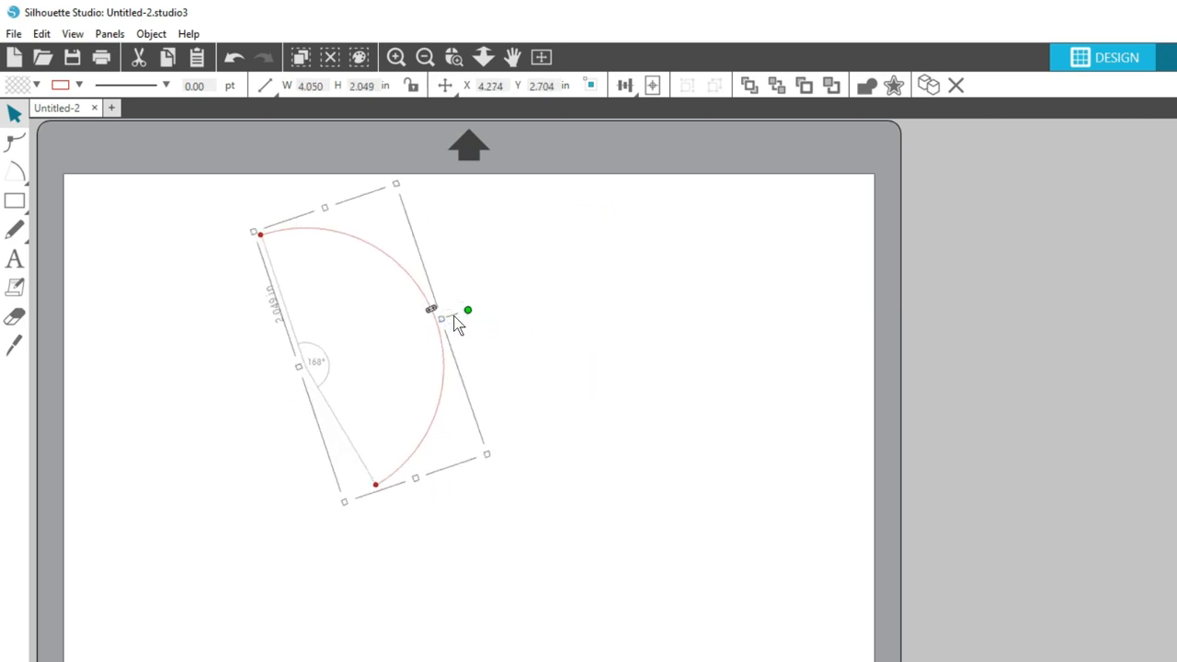
- Delete the arc and draw a square about 2.08 in wide near the page's upper left corner
key(Delete)
click(14, 201)
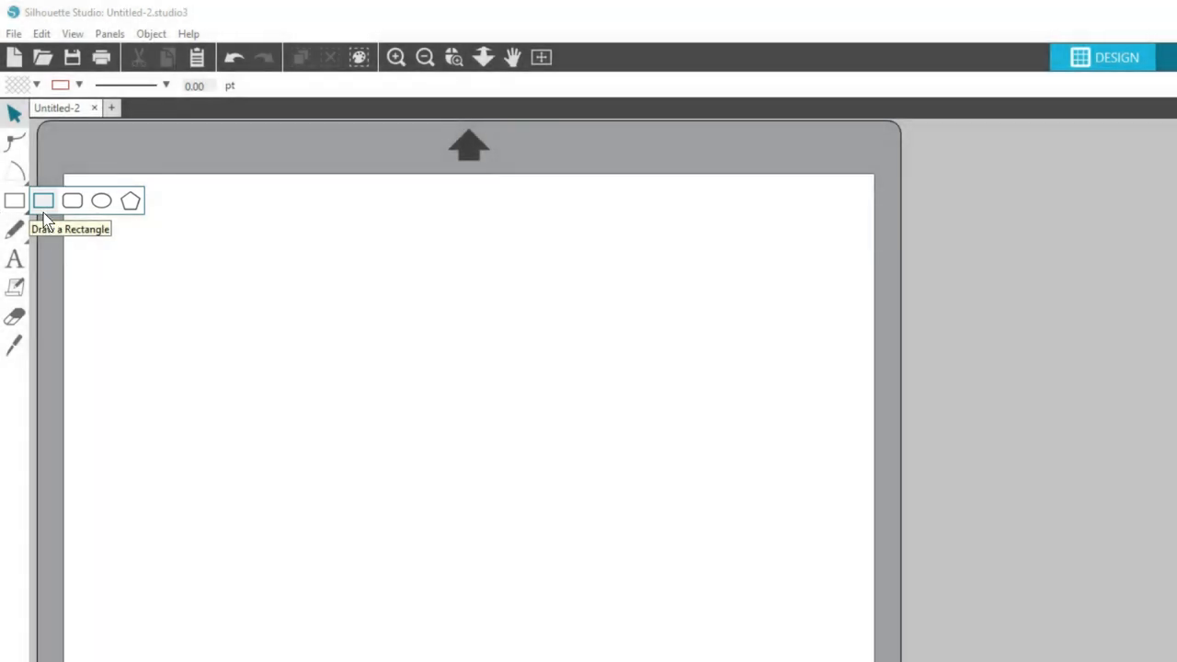
click(47, 204)
mouse_move(136, 259)
mouse_down()
mouse_move(237, 315)
mouse_move(429, 352)
mouse_move(355, 370)
mouse_move(265, 341)
mouse_move(374, 457)
mouse_move(300, 377)
mouse_up()
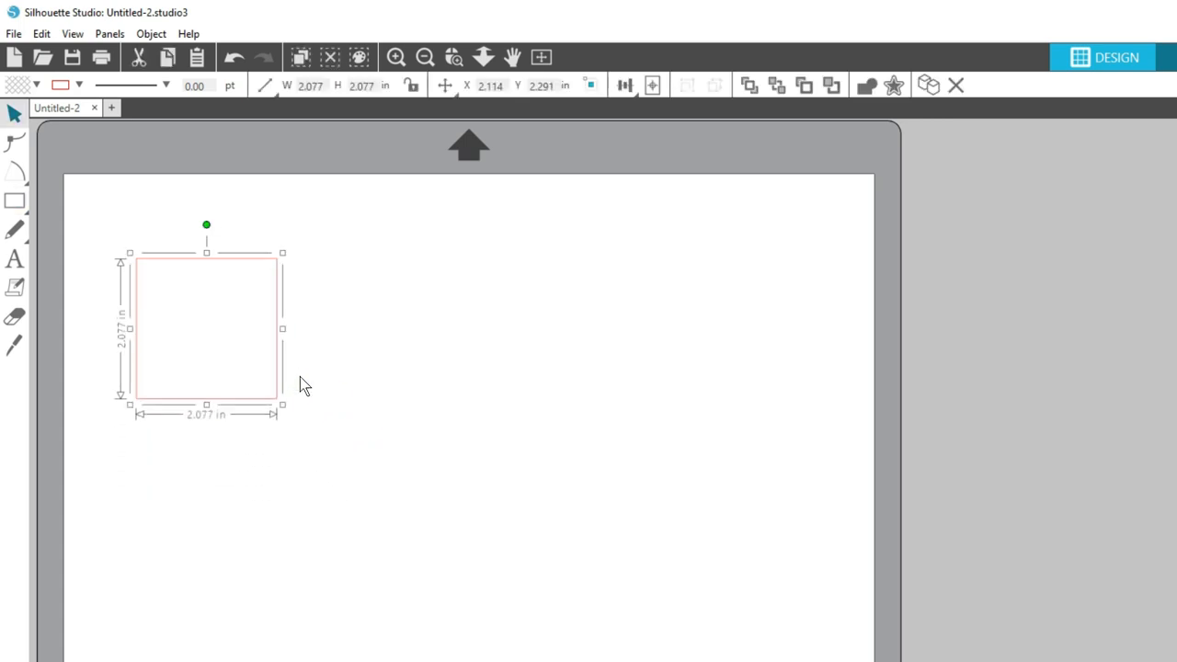
- Draw a rounded rectangle about 3.69 by 2.08 in beside the square and enlarge its corner rounding both horizontally and vertically
click(14, 200)
click(82, 199)
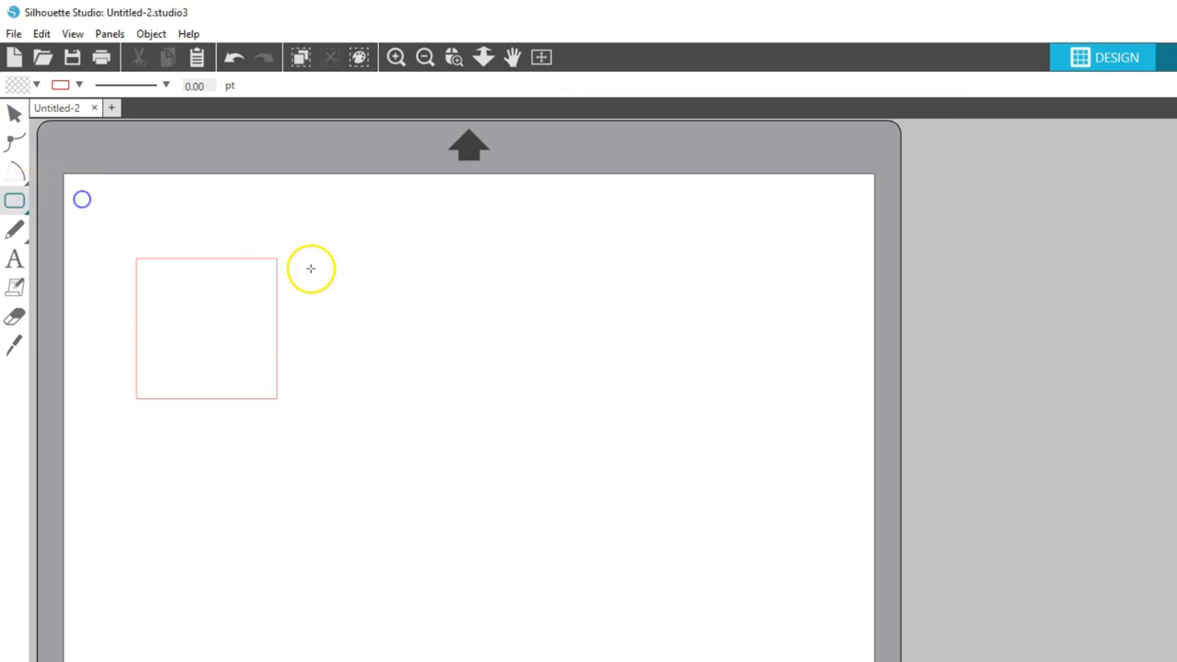
drag(322, 262, 572, 403)
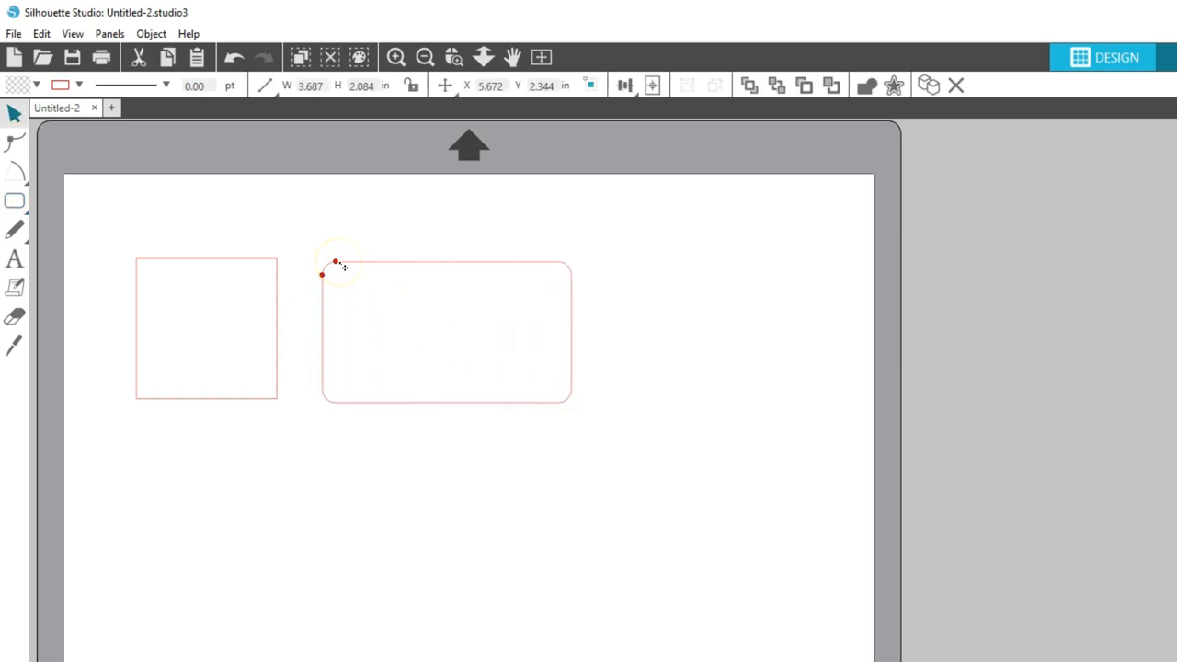
drag(343, 265, 375, 267)
mouse_move(321, 300)
mouse_down()
mouse_move(321, 331)
mouse_move(324, 291)
mouse_up()
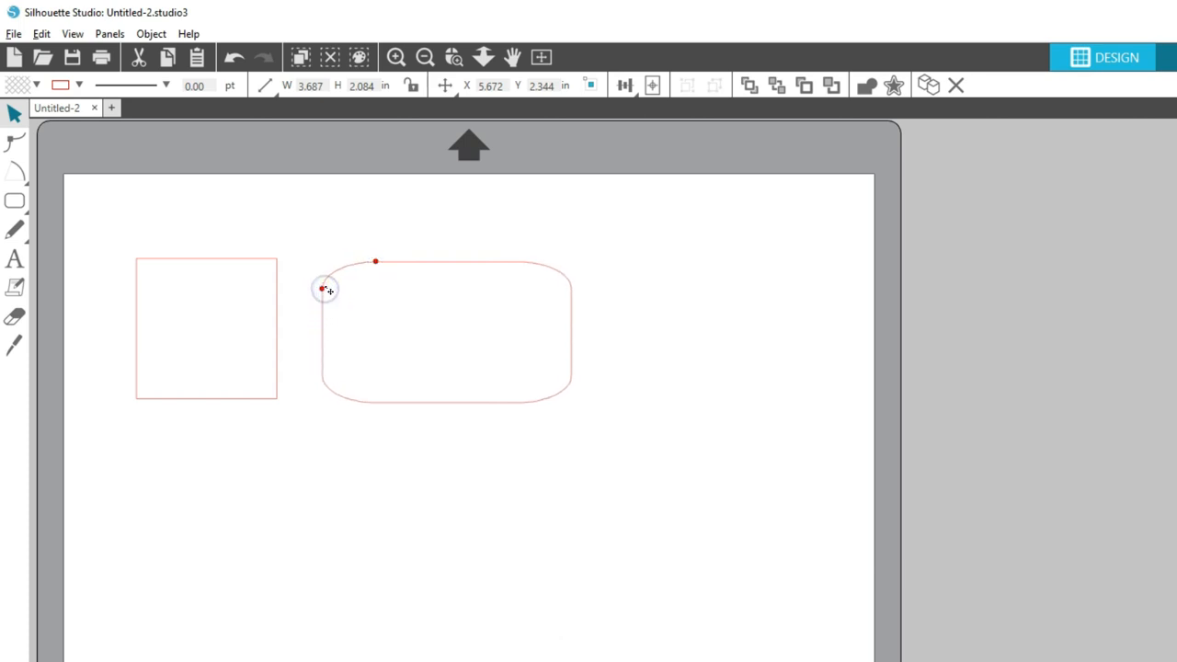
- Delete the square and the rounded rectangle, and draw a circle about 2.36 in across
drag(223, 245, 349, 312)
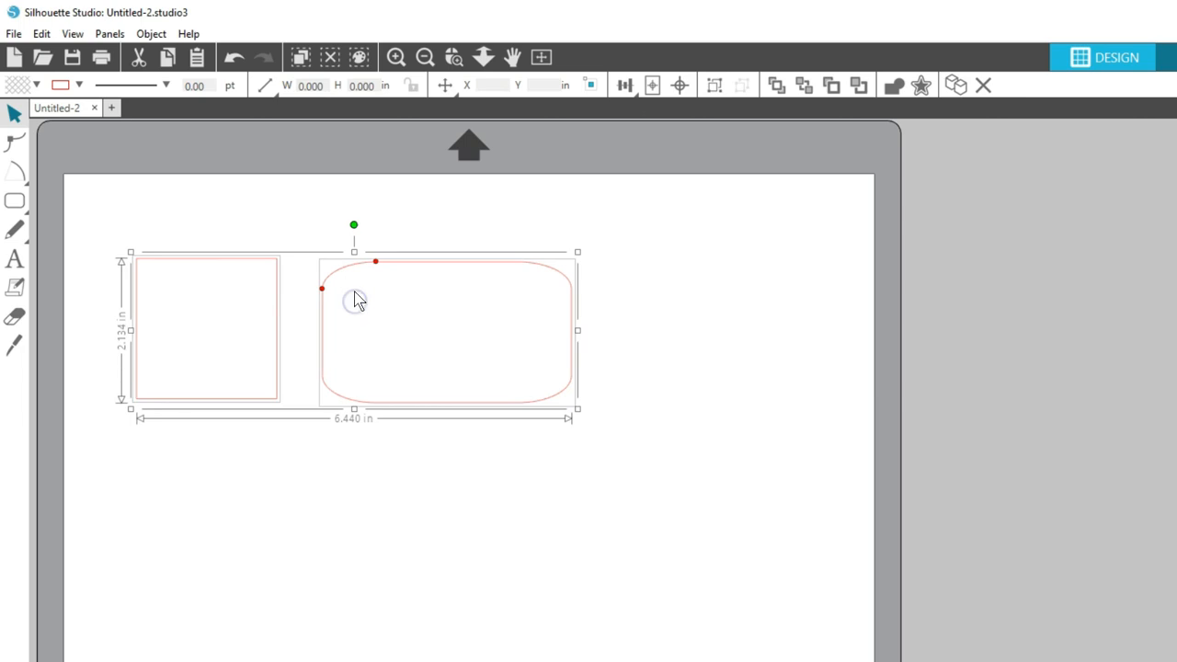
key(Delete)
click(20, 204)
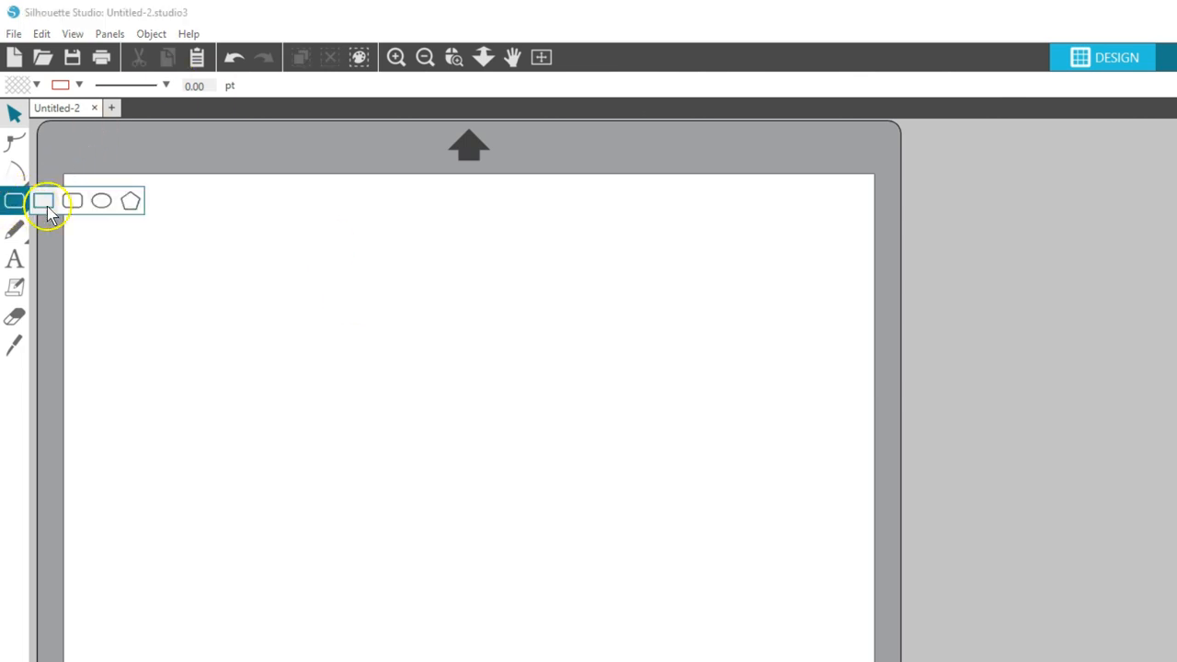
click(101, 201)
drag(150, 260, 358, 380)
key(v)
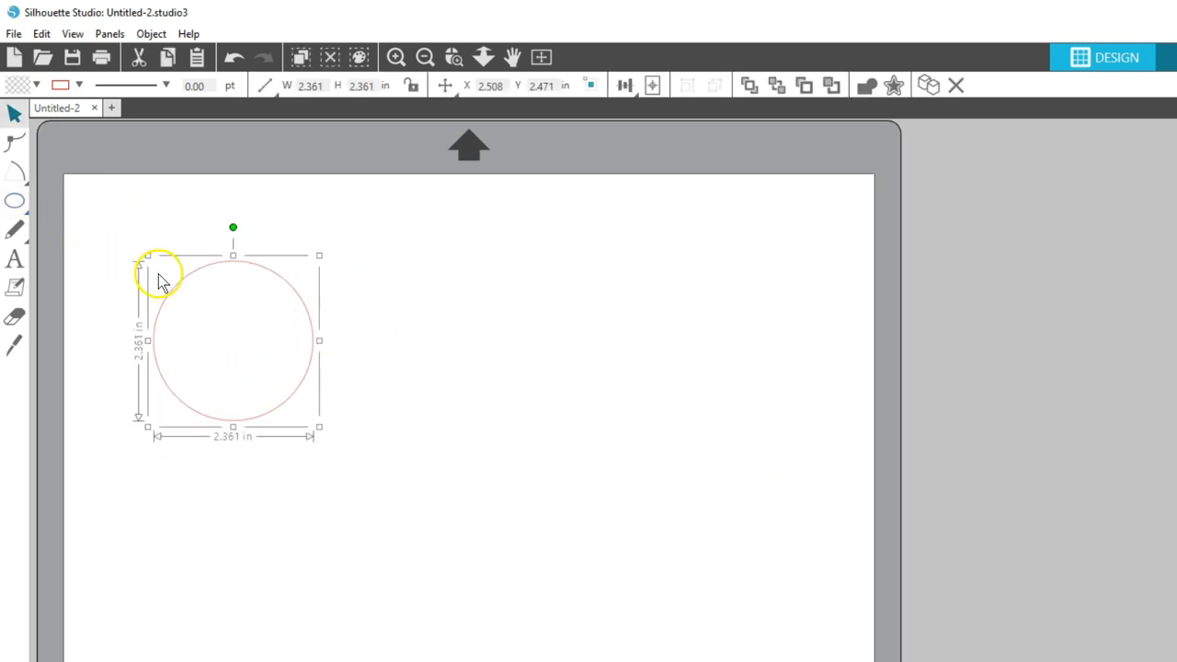
- Delete the circle and draw a tilted three-sided regular polygon about 3.53 by 3.50 in
key(Delete)
mouse_move(14, 199)
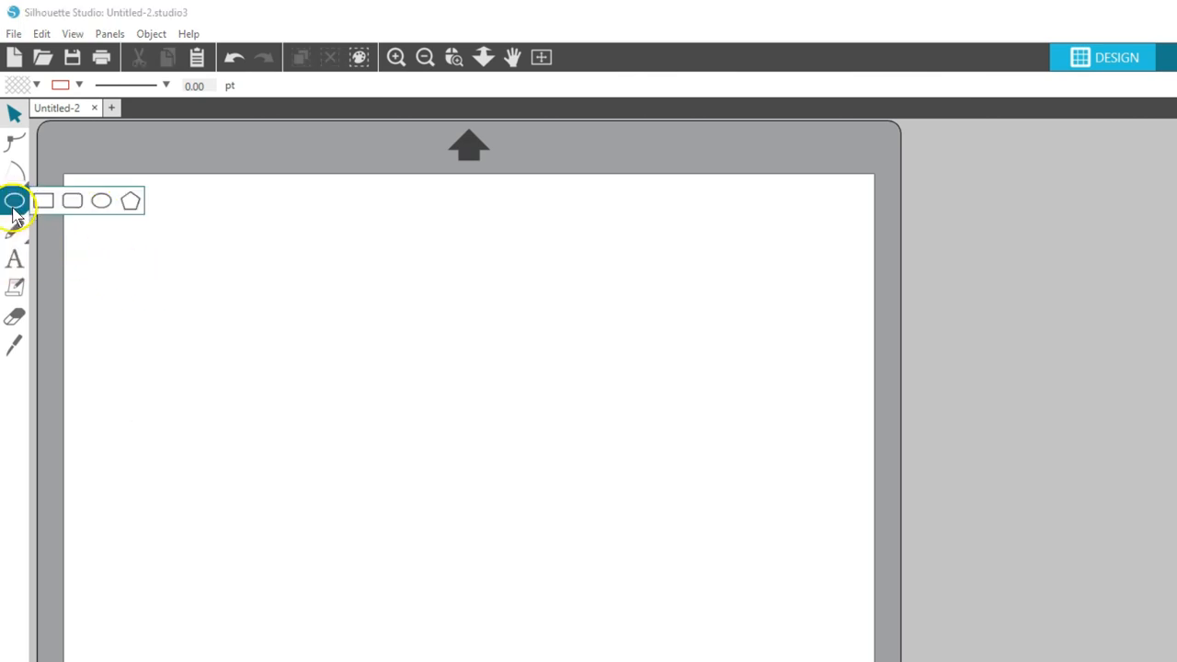
click(130, 201)
mouse_move(313, 303)
mouse_down()
mouse_move(429, 407)
mouse_move(382, 325)
mouse_up()
mouse_move(281, 306)
mouse_down()
mouse_move(297, 307)
mouse_move(269, 305)
mouse_up()
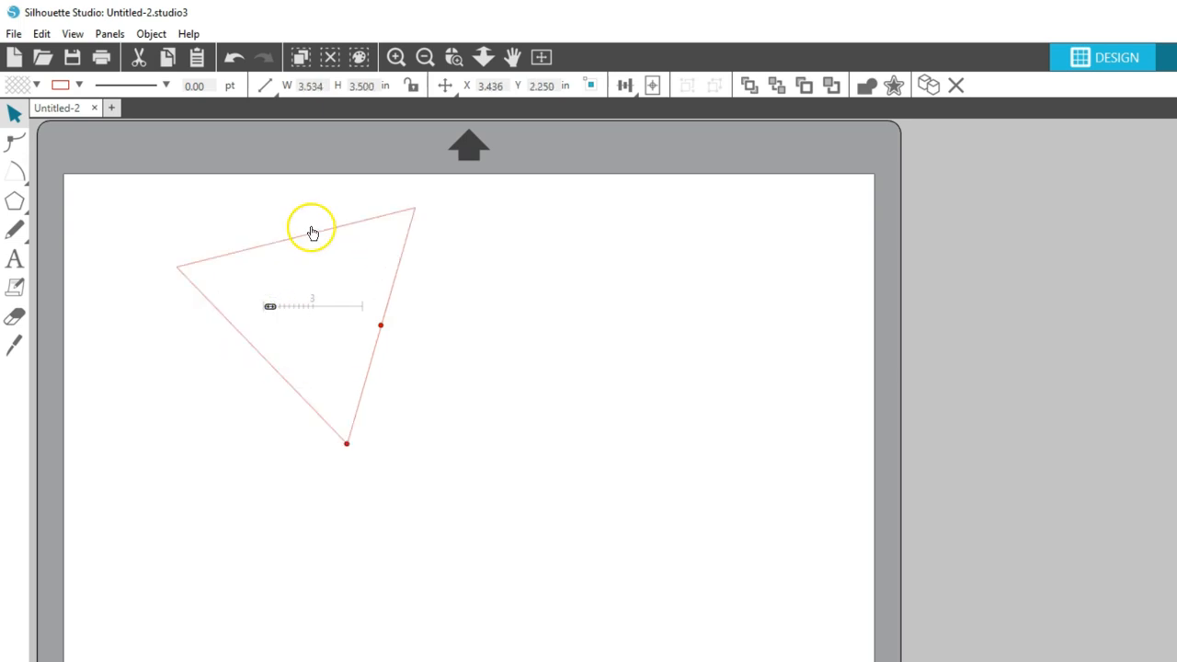
- Delete the triangle and draw a freehand zigzag line about 1.81 by 3.27 in
click(334, 227)
key(Delete)
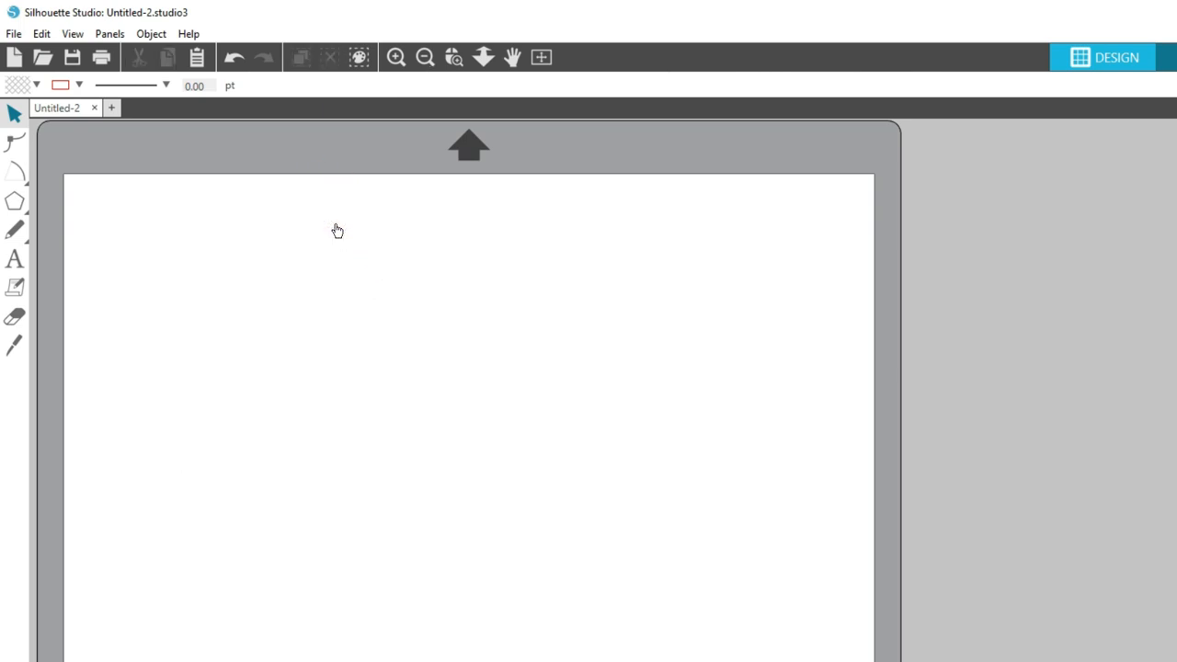
click(13, 261)
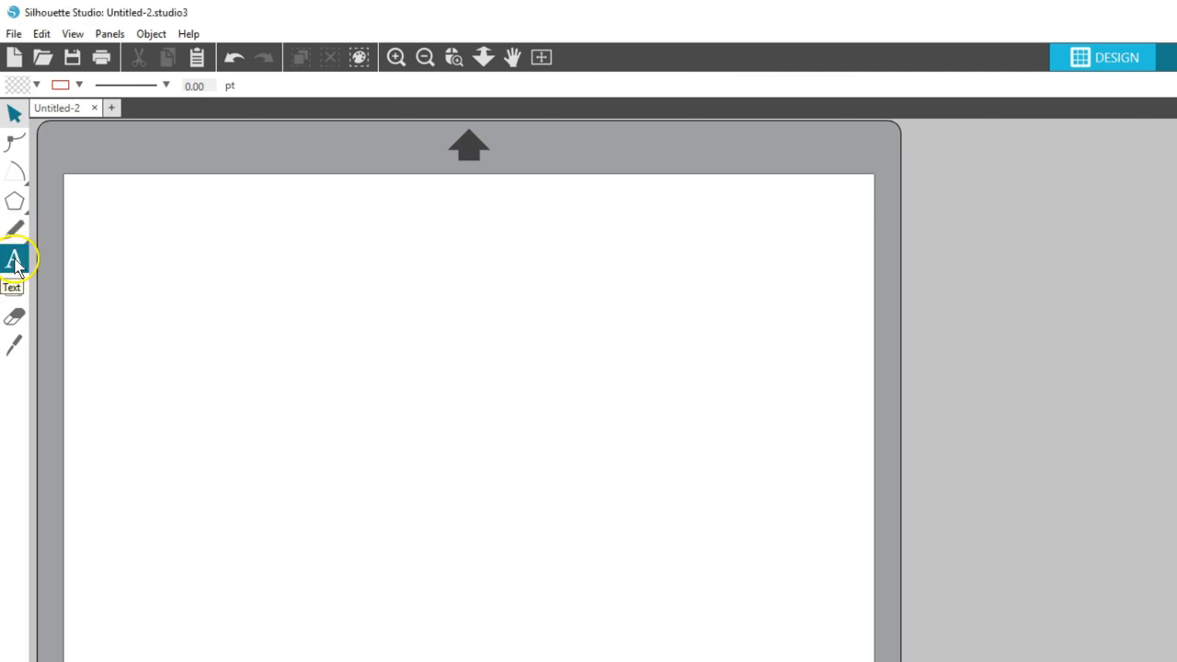
click(14, 228)
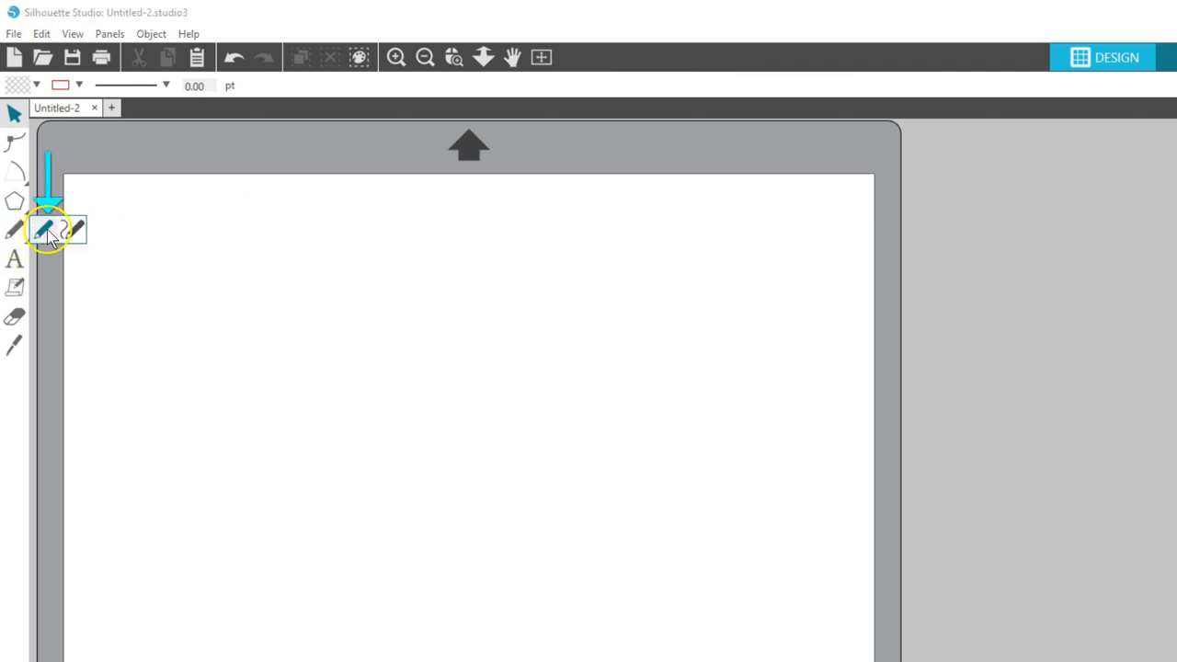
click(46, 230)
mouse_move(179, 324)
mouse_down()
mouse_move(256, 295)
mouse_move(203, 391)
mouse_move(280, 362)
mouse_move(243, 420)
mouse_move(290, 407)
mouse_move(260, 480)
mouse_move(301, 478)
mouse_move(294, 520)
mouse_up()
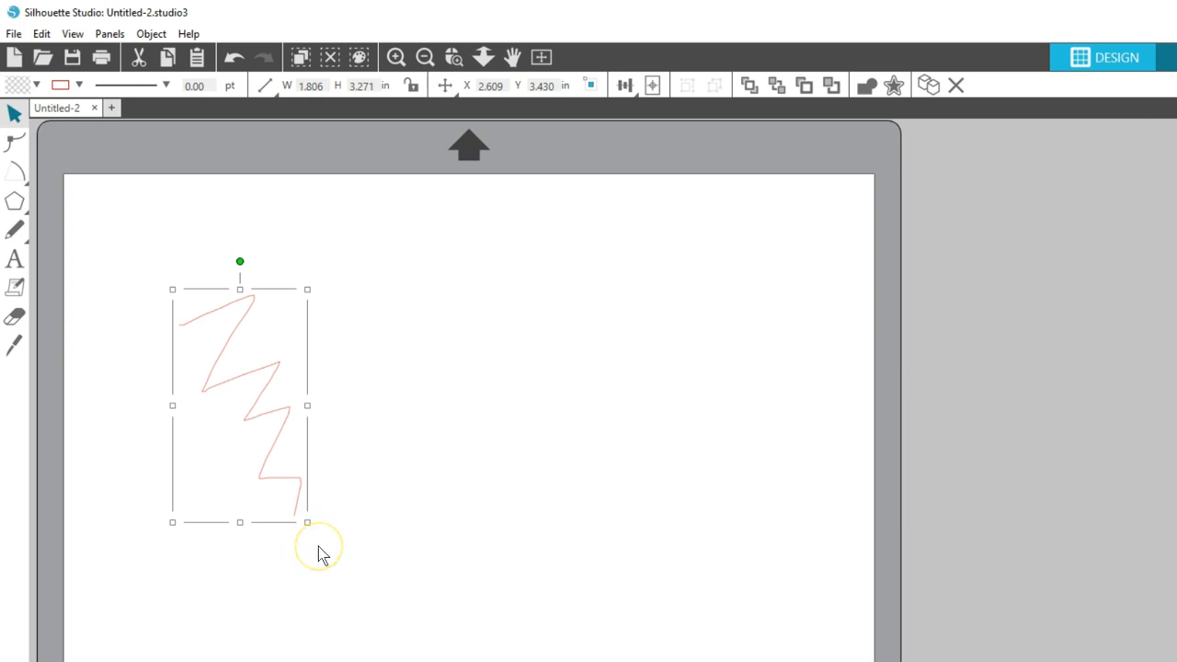
- Draw a smooth freehand line beside the zigzag
click(25, 232)
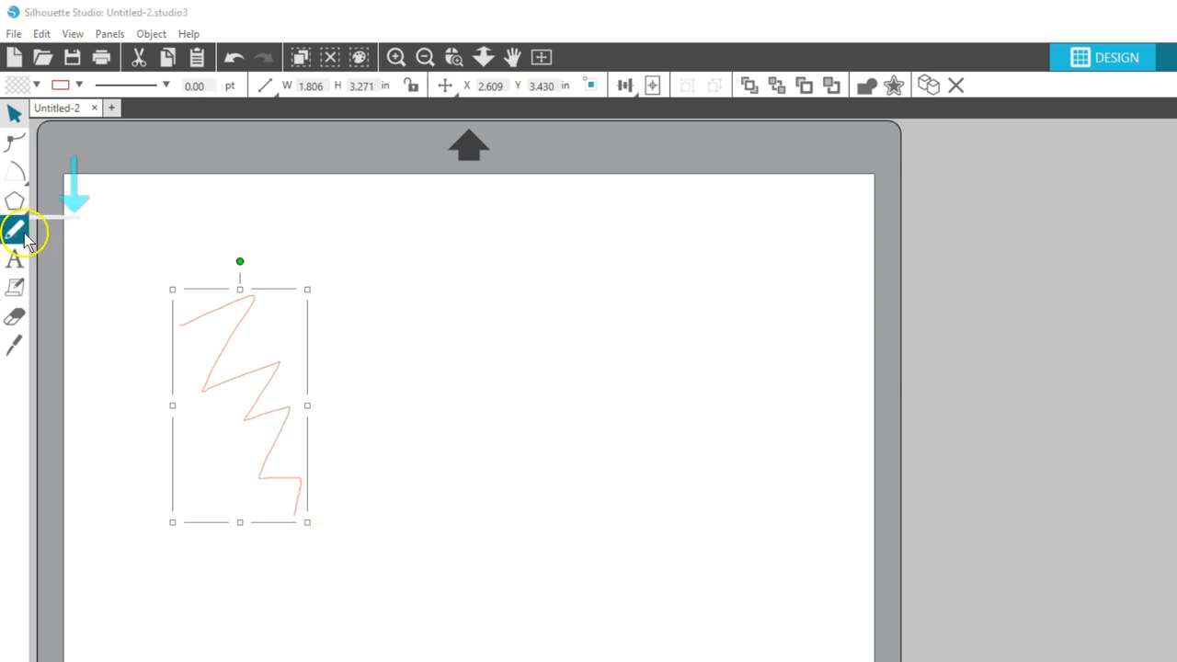
click(75, 229)
mouse_move(325, 296)
mouse_down()
mouse_move(415, 287)
mouse_move(353, 391)
mouse_move(450, 352)
mouse_move(402, 432)
mouse_move(471, 409)
mouse_move(443, 496)
mouse_move(503, 474)
mouse_move(488, 528)
mouse_up()
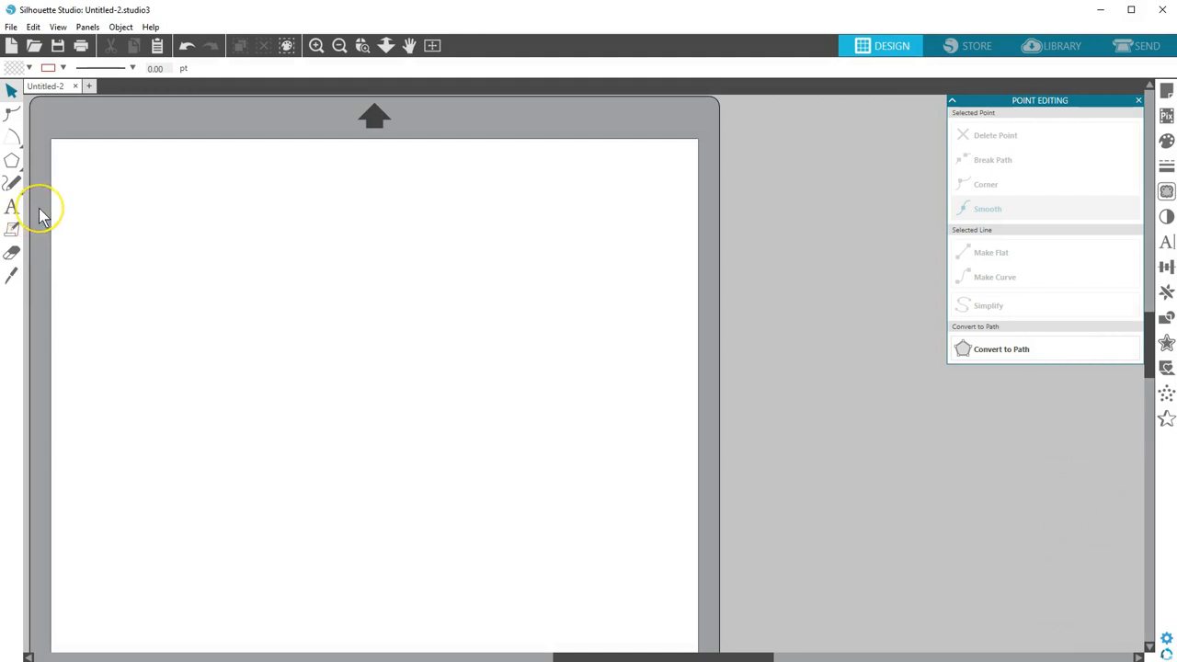
- Close the Point Editing panel and add the text "Silhouette" to the upper left part of the page
click(1138, 100)
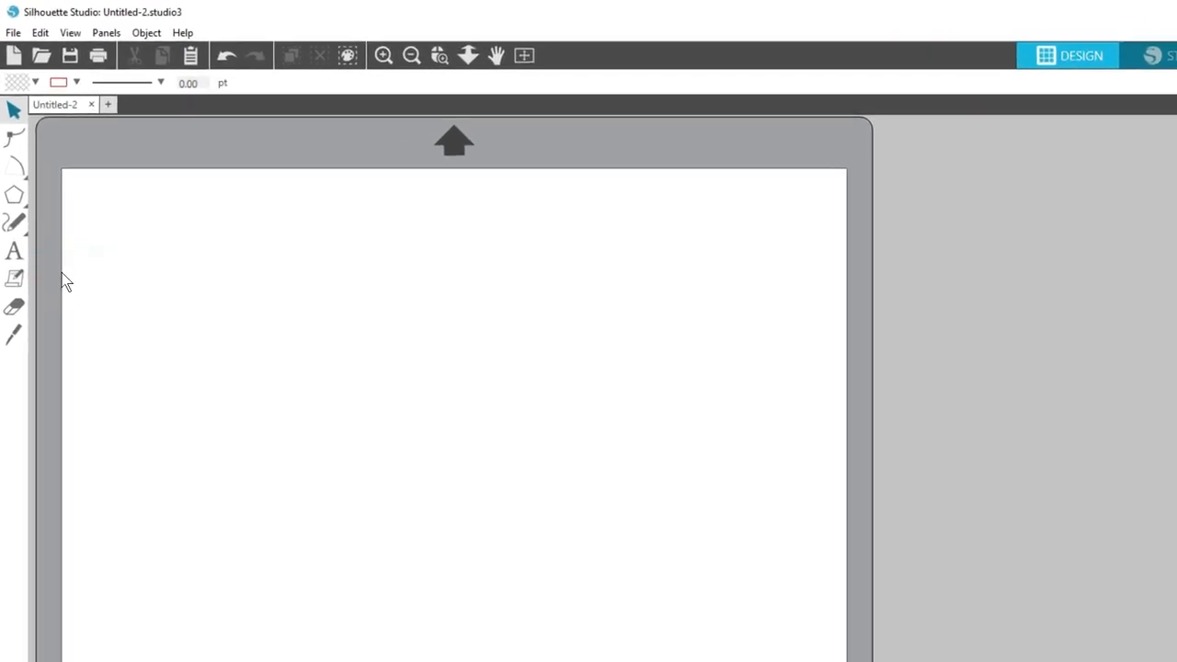
click(60, 290)
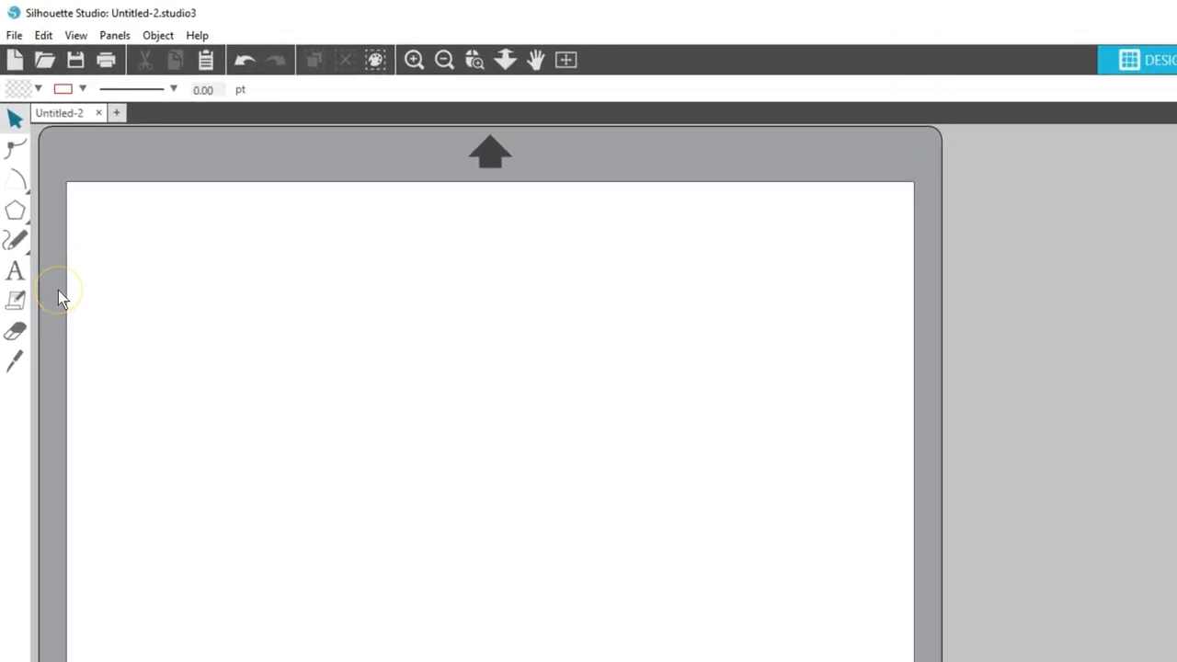
click(19, 269)
click(141, 349)
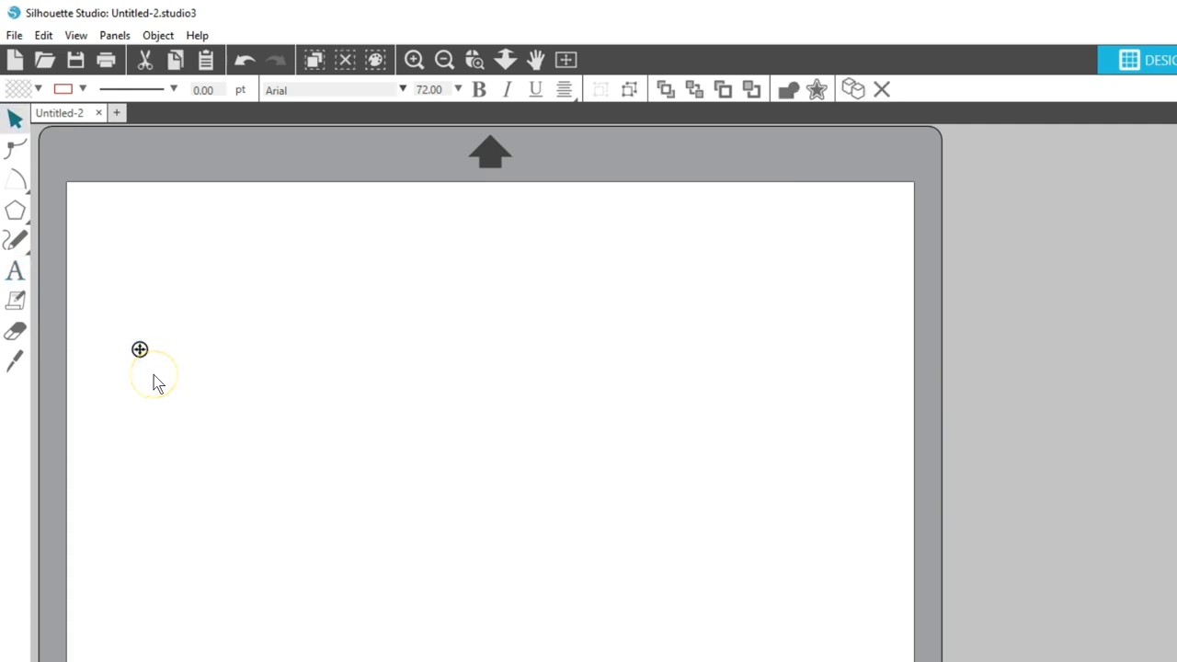
text(Silhouette)
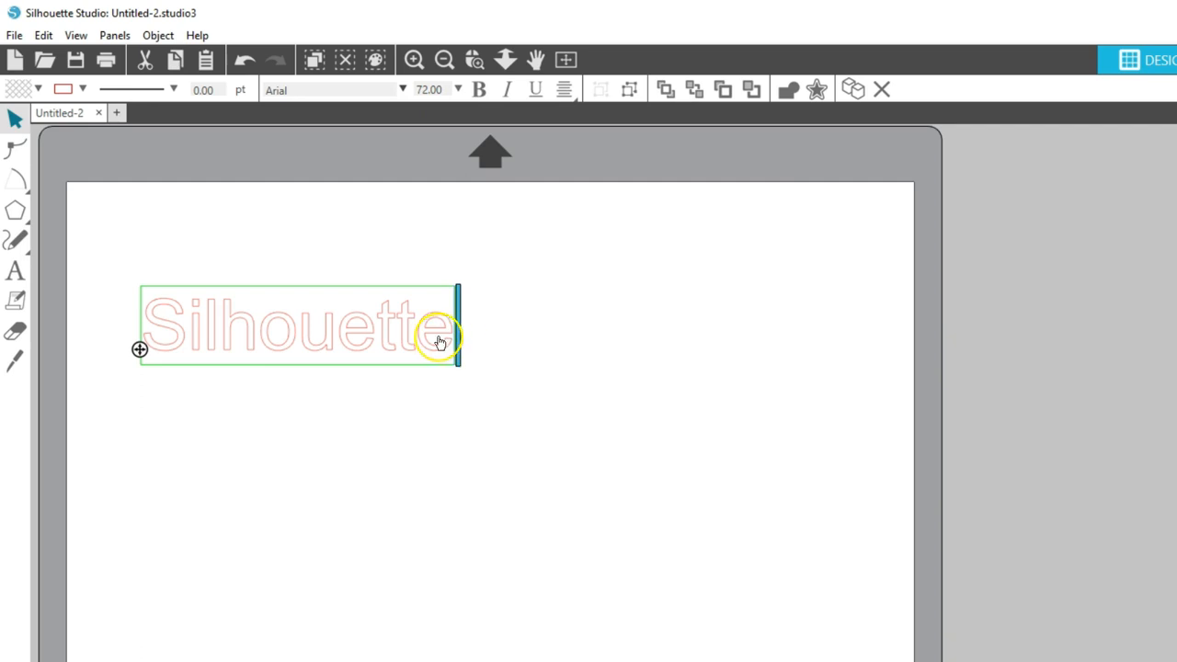
- Set the "Silhouette" text to the KB Lemon and Honey font at 144 pt
drag(447, 334, 142, 321)
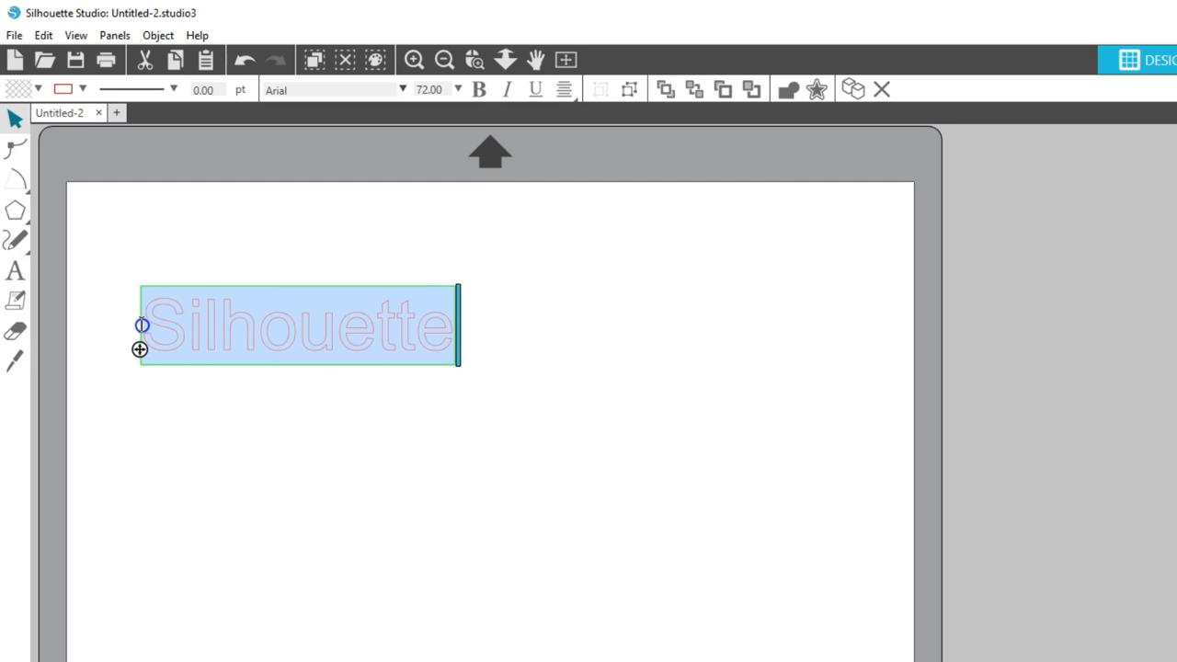
click(402, 90)
click(329, 142)
click(444, 90)
click(458, 89)
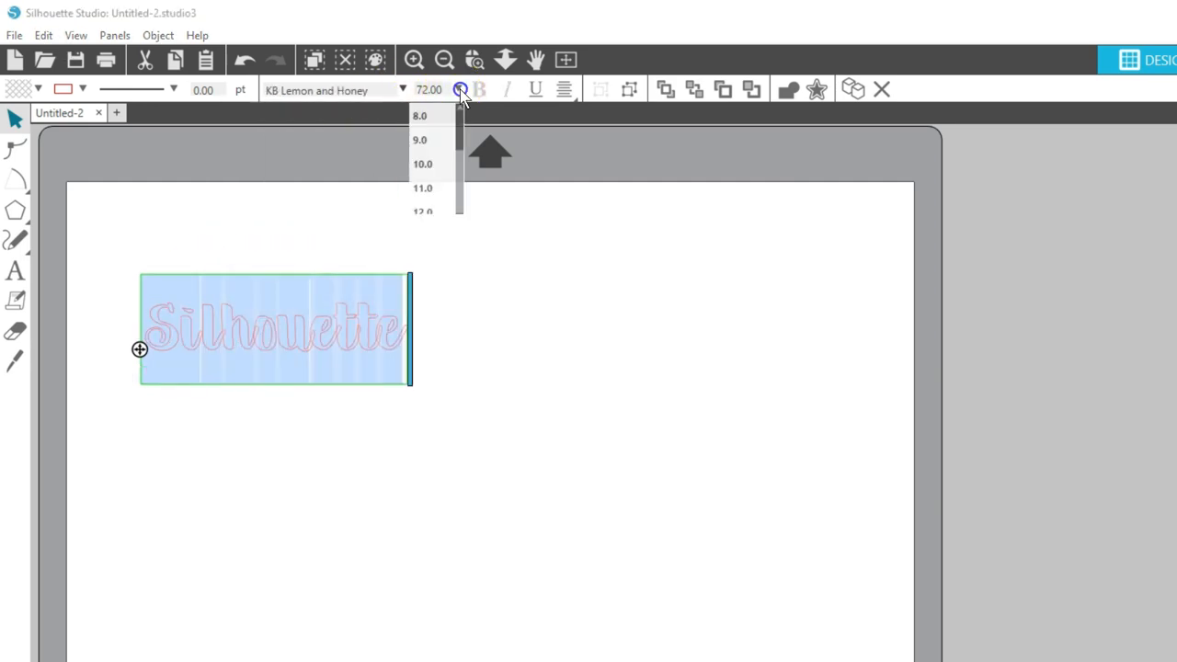
drag(461, 151, 460, 200)
click(440, 189)
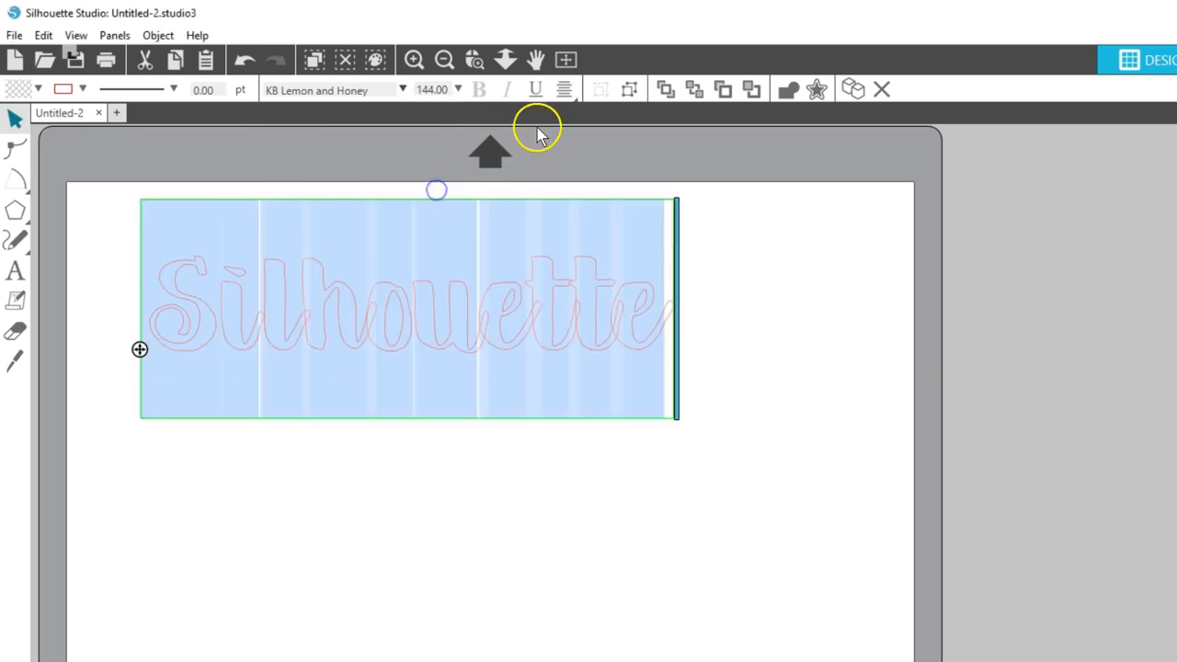
- Left-justify the text and add "Studio" as a second line below "Silhouette"
click(563, 89)
click(562, 117)
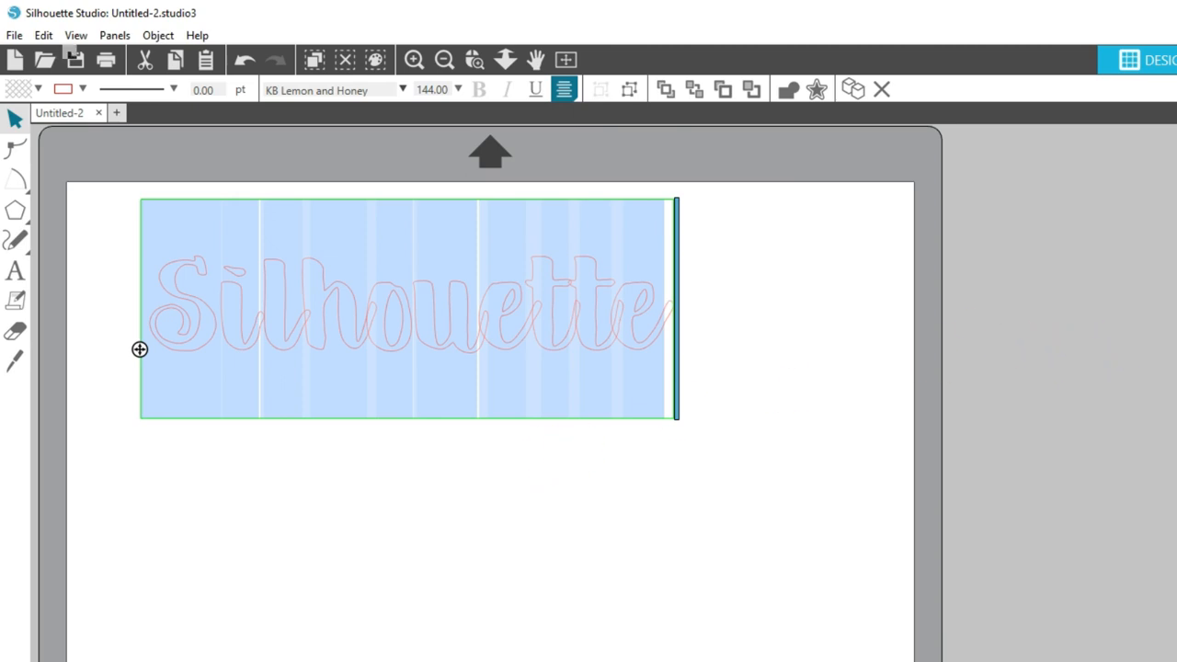
click(613, 318)
click(666, 321)
key(Return)
text(Studio)
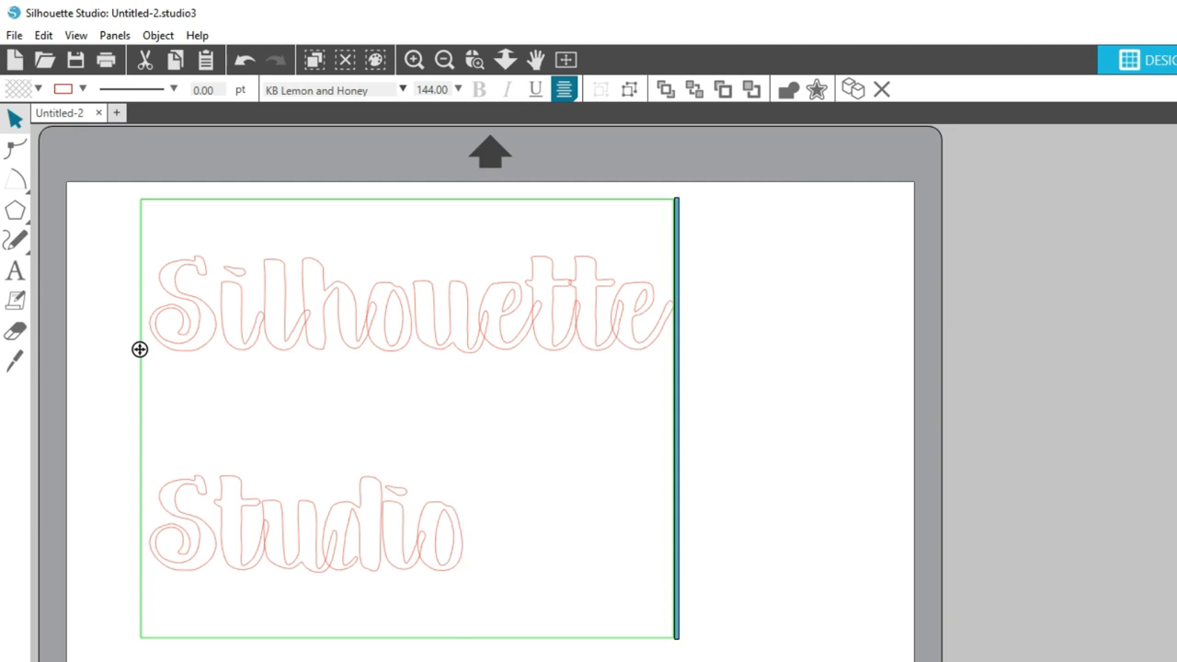
click(701, 554)
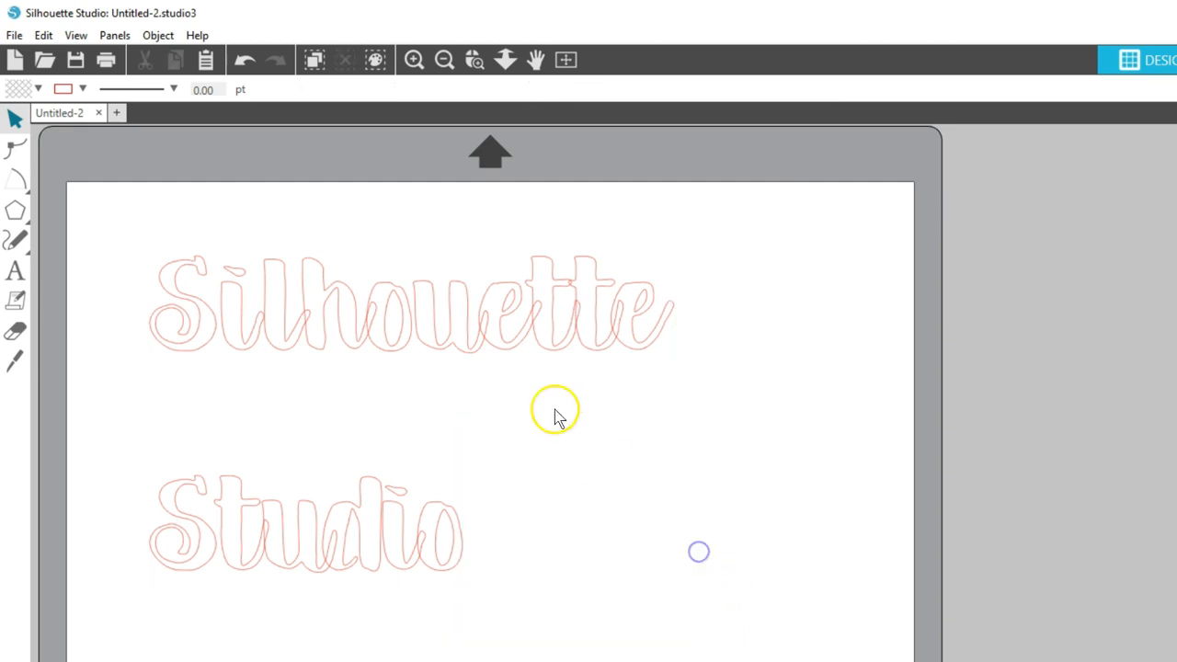
- Change the font of the two-line text to Beachy Font and center-justify its lines
click(484, 328)
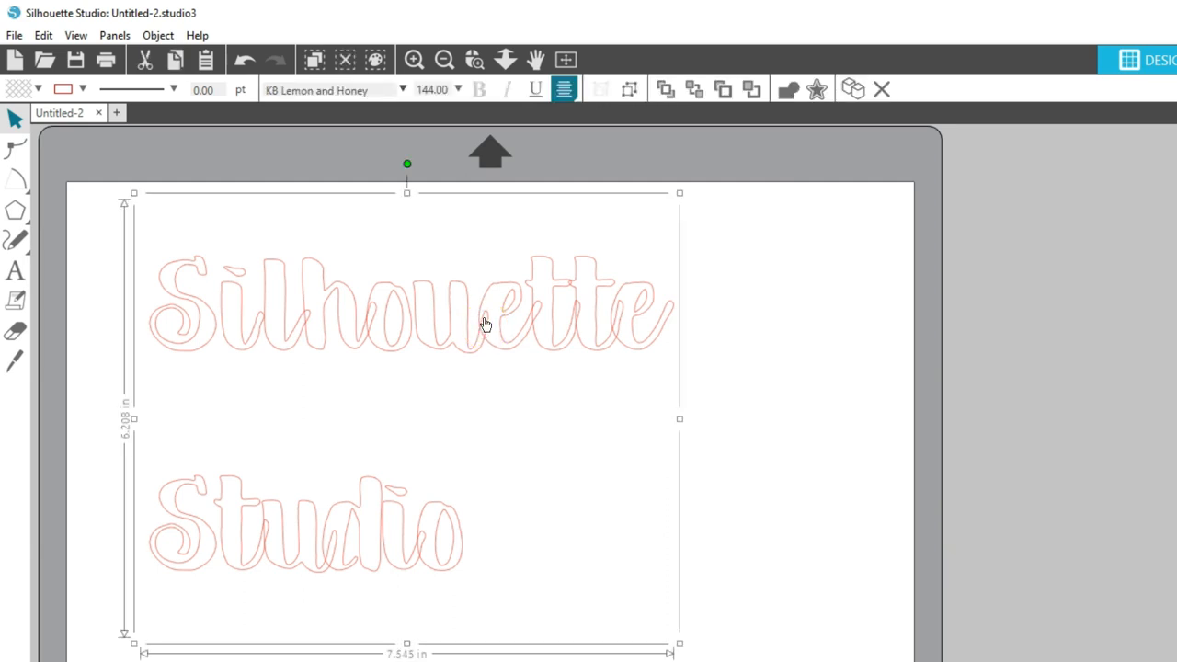
click(399, 90)
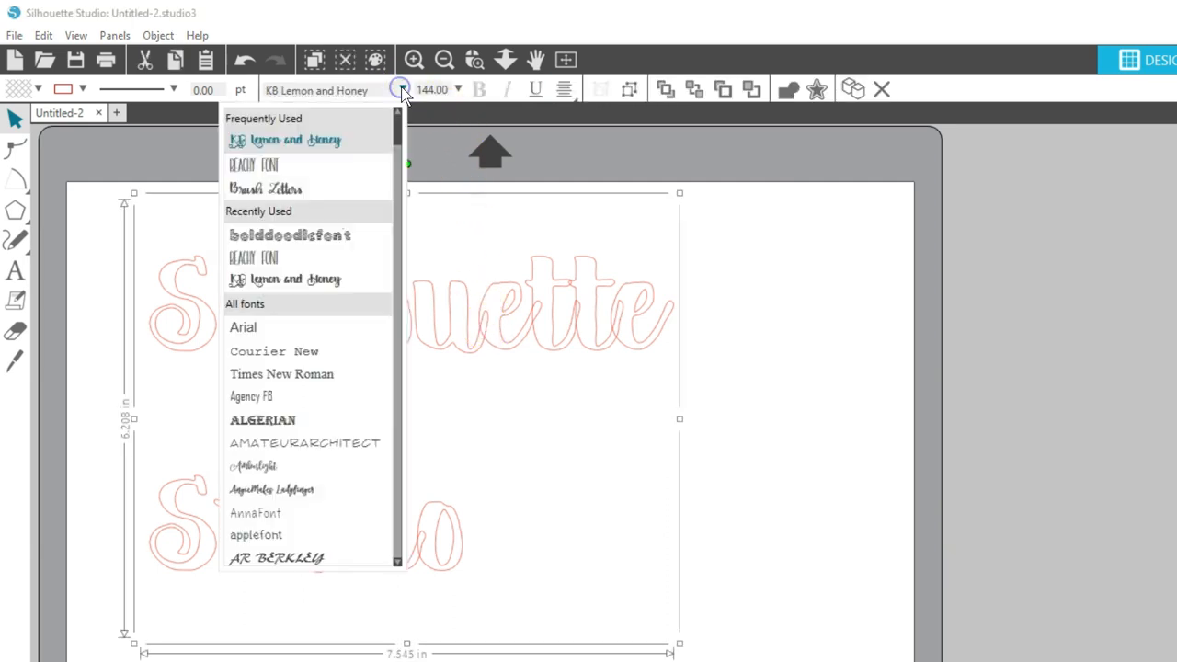
click(277, 168)
click(563, 93)
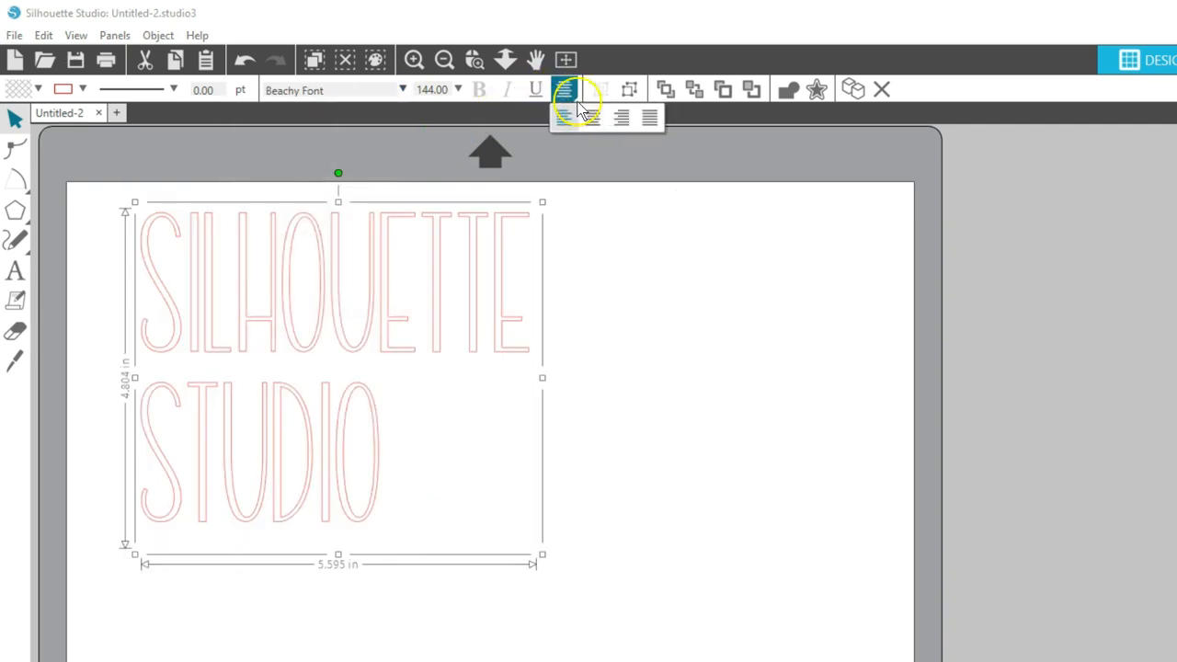
click(594, 118)
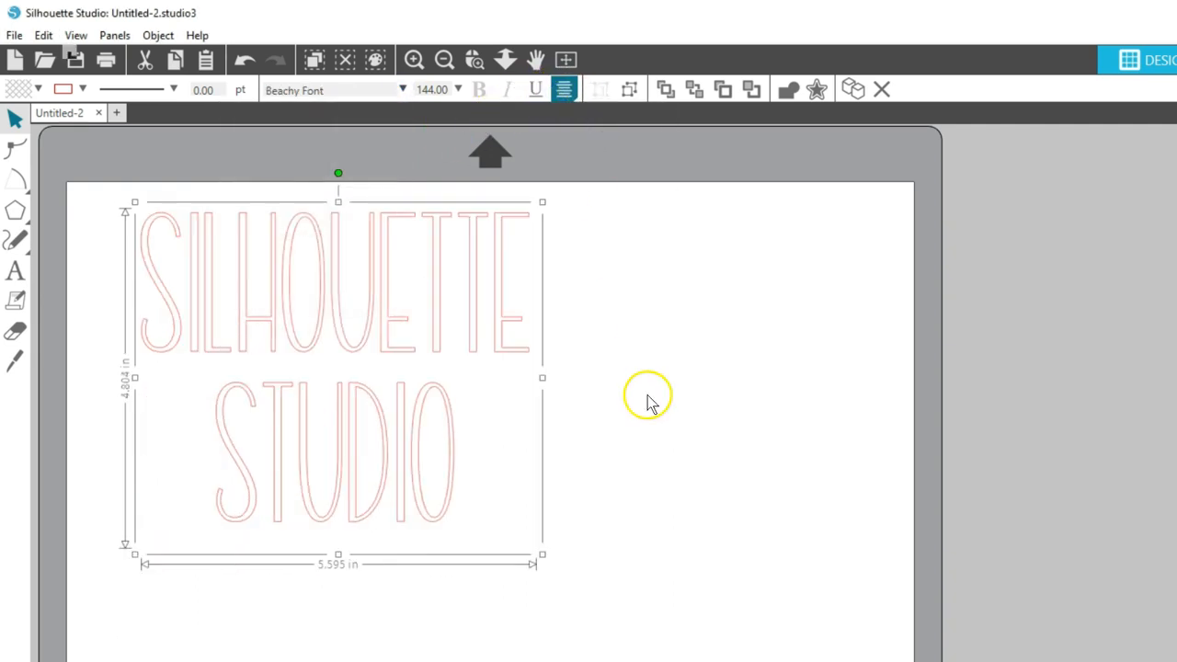
- Fill the two-line text with bright sky blue and reopen it for editing with the cursor in its first word
click(39, 89)
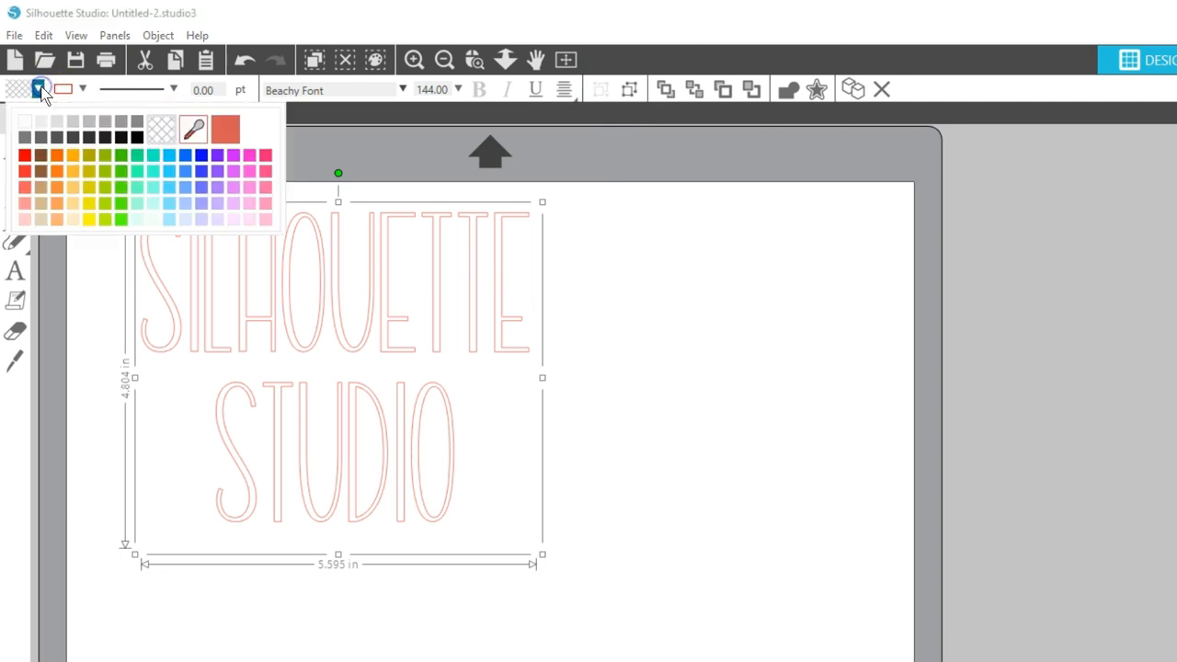
click(168, 155)
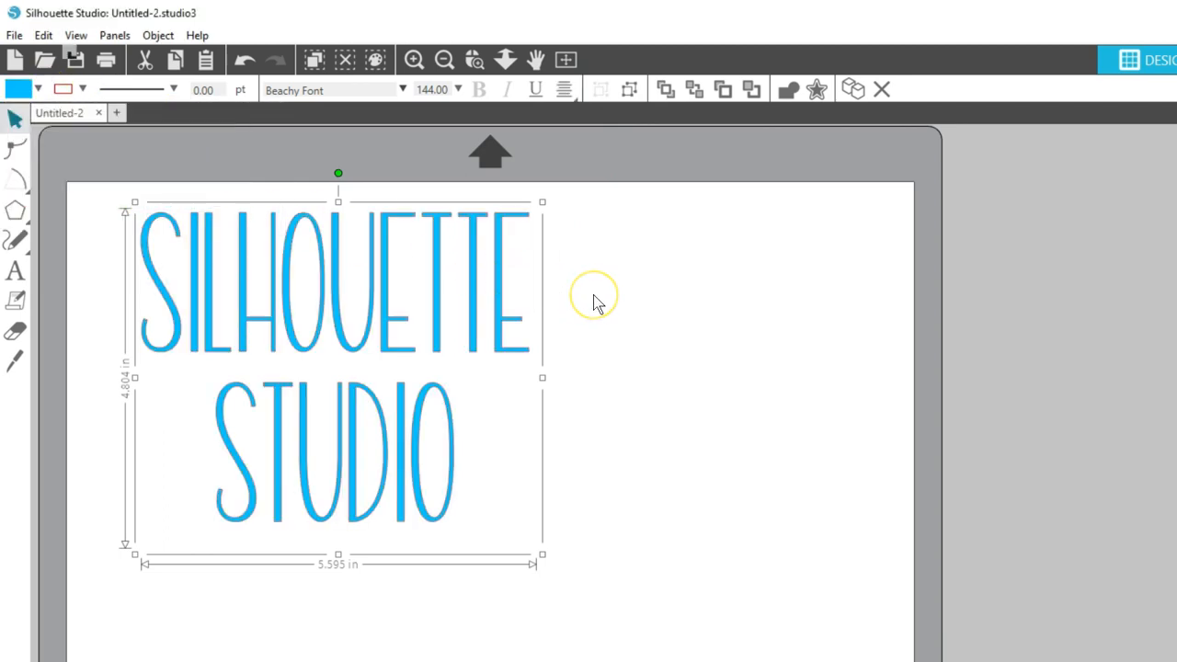
click(479, 336)
double_click(479, 336)
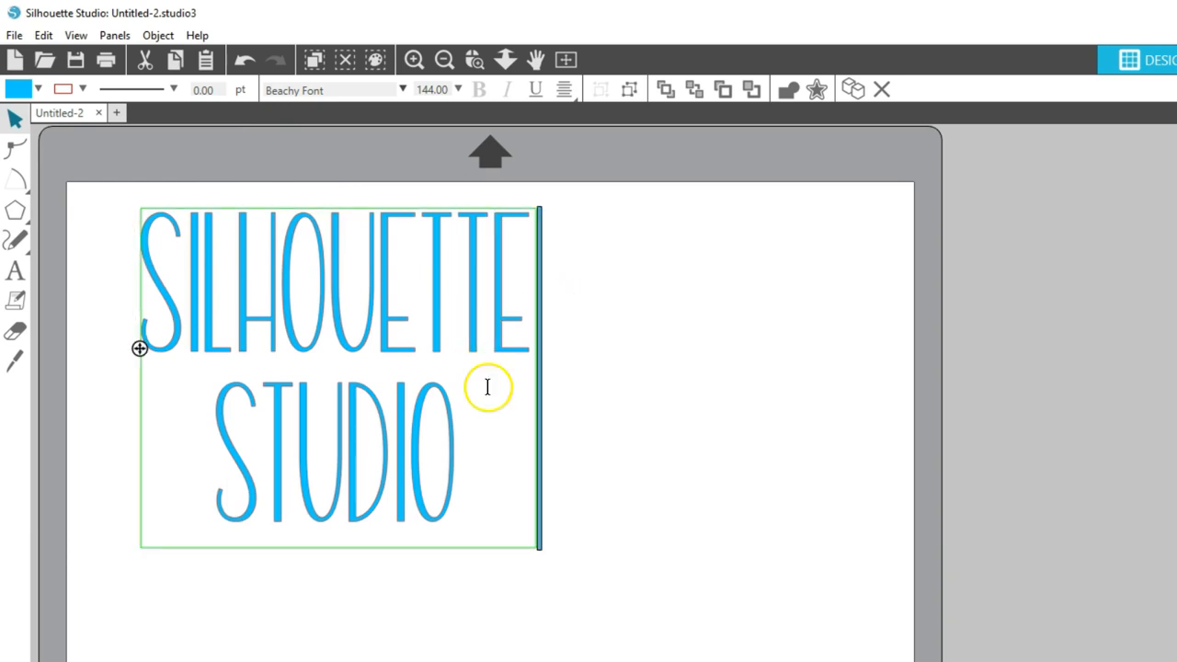
click(407, 428)
click(320, 320)
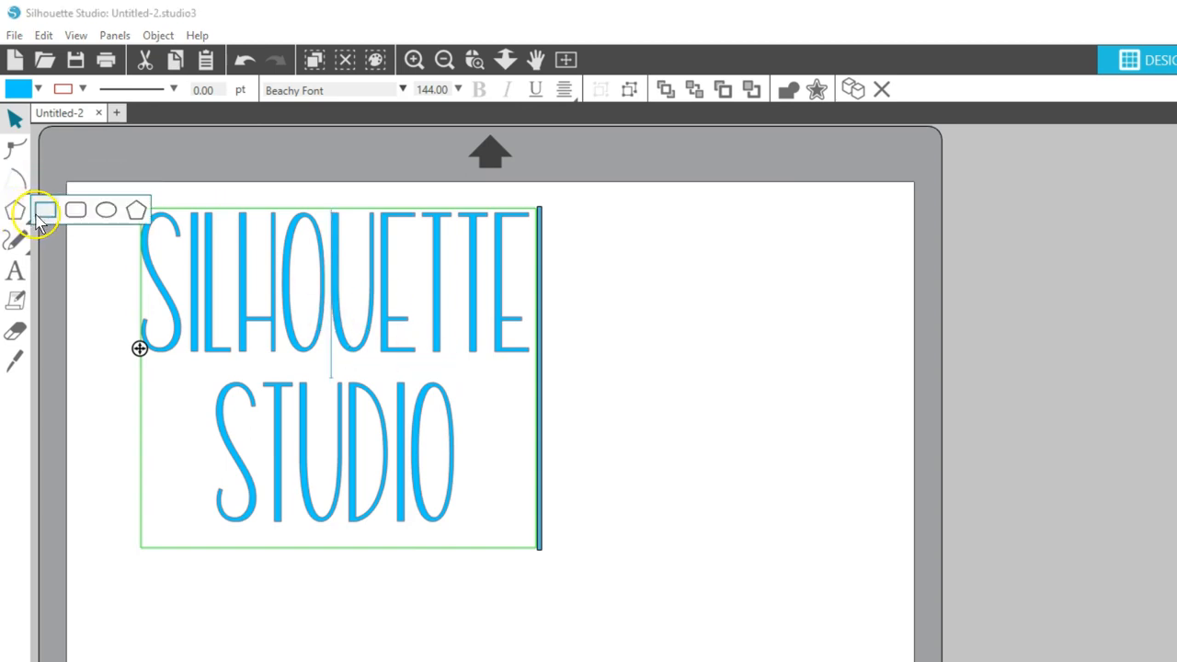
- Draw a rectangle about 6.25 by 4.81 in around the blue text and select both objects
click(38, 219)
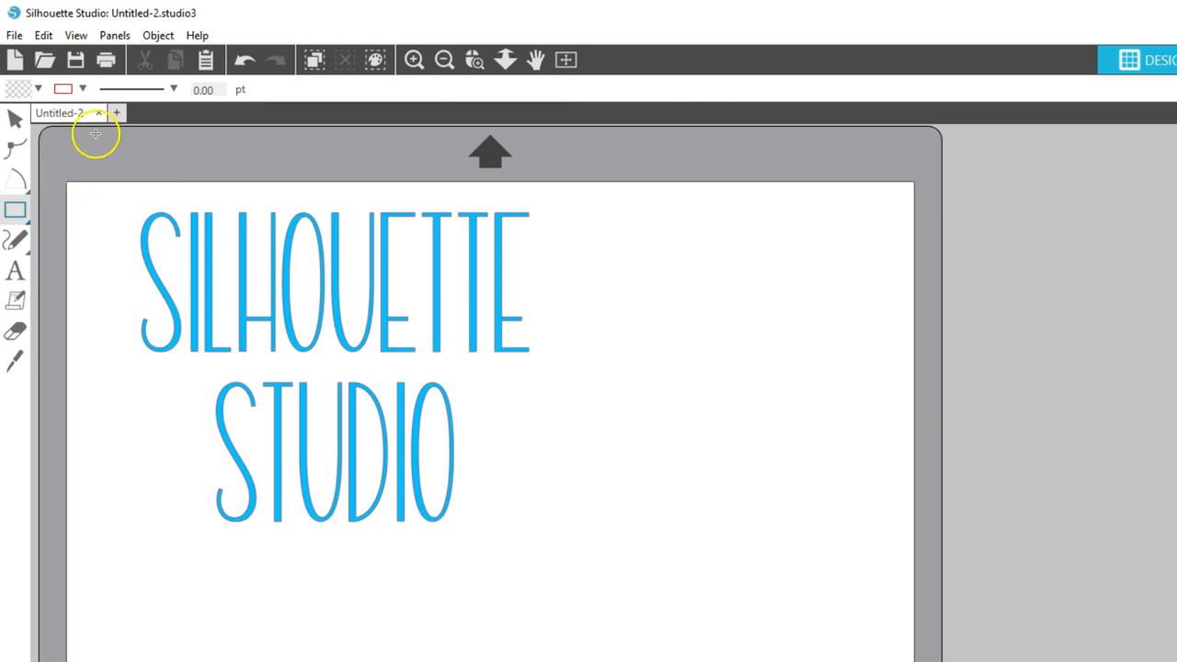
drag(115, 199, 557, 539)
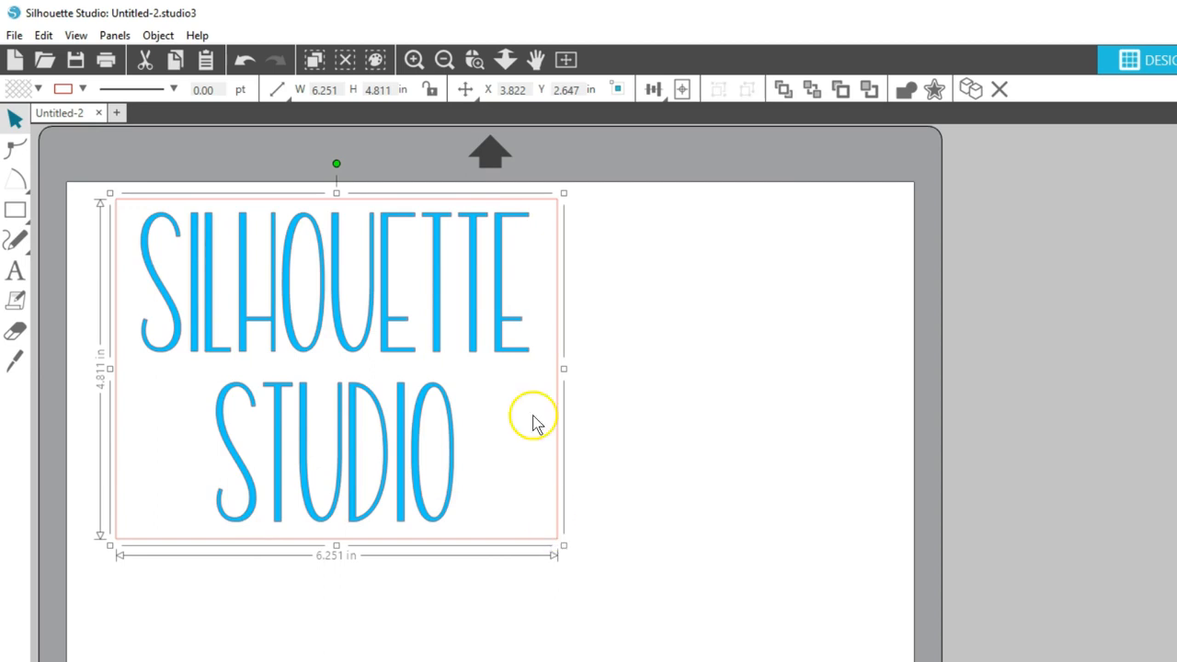
drag(386, 165, 446, 289)
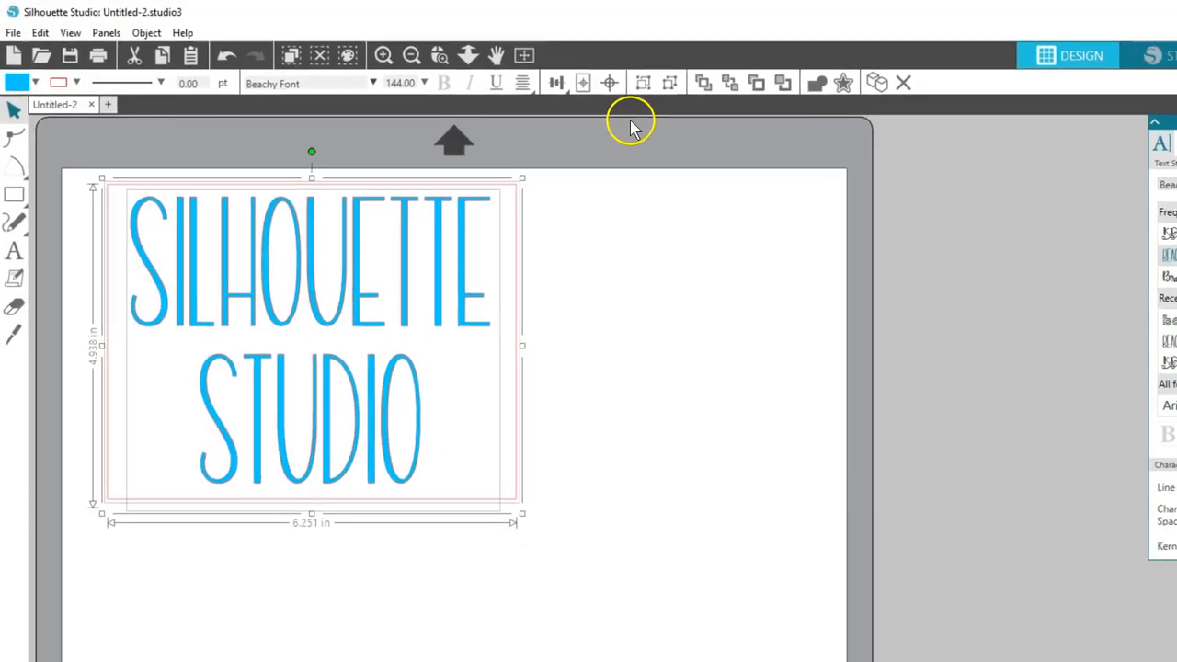
- Close the text style panel, fit the whole page in the window and deselect the text and rectangle
click(1138, 98)
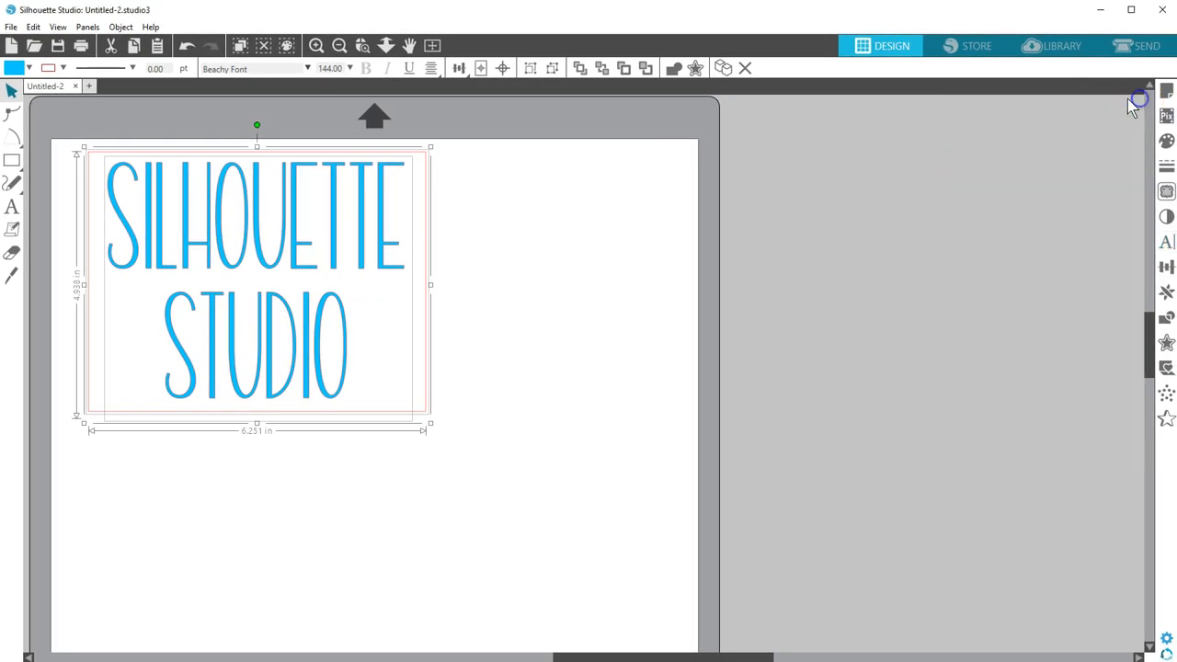
click(432, 45)
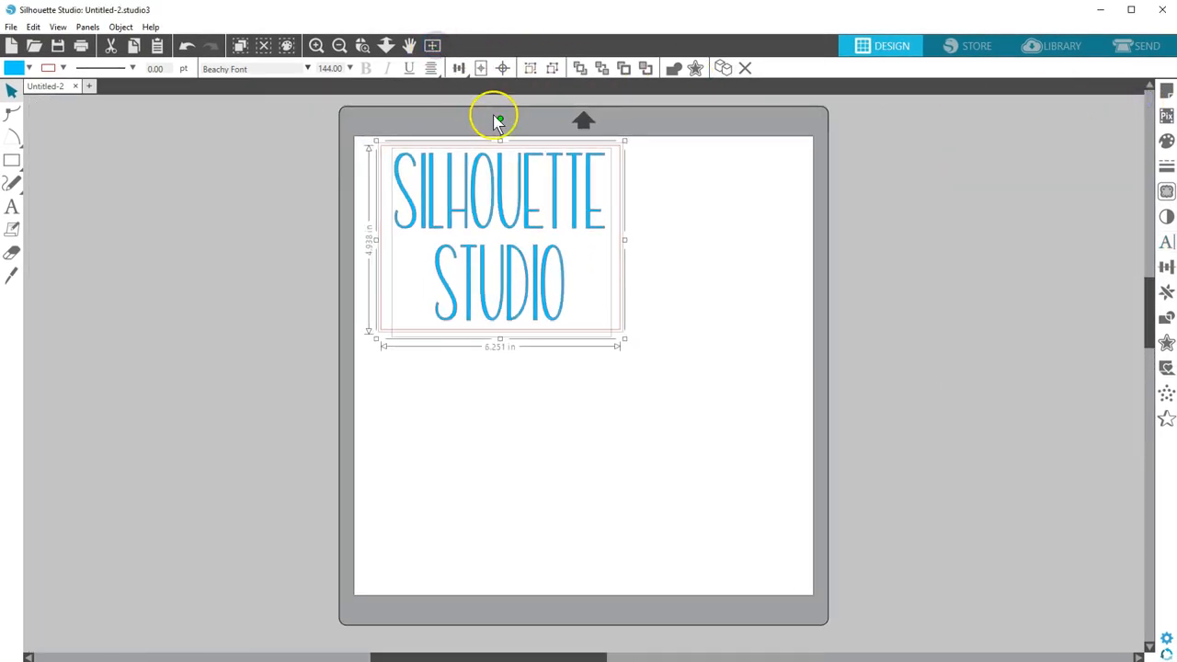
click(659, 168)
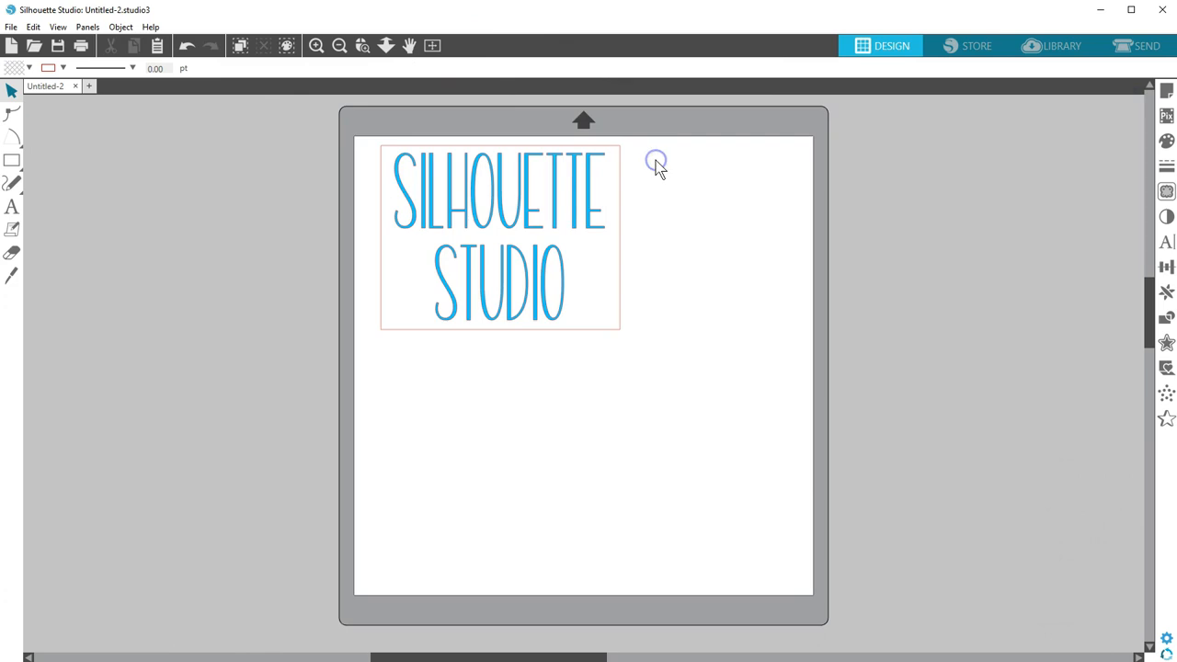